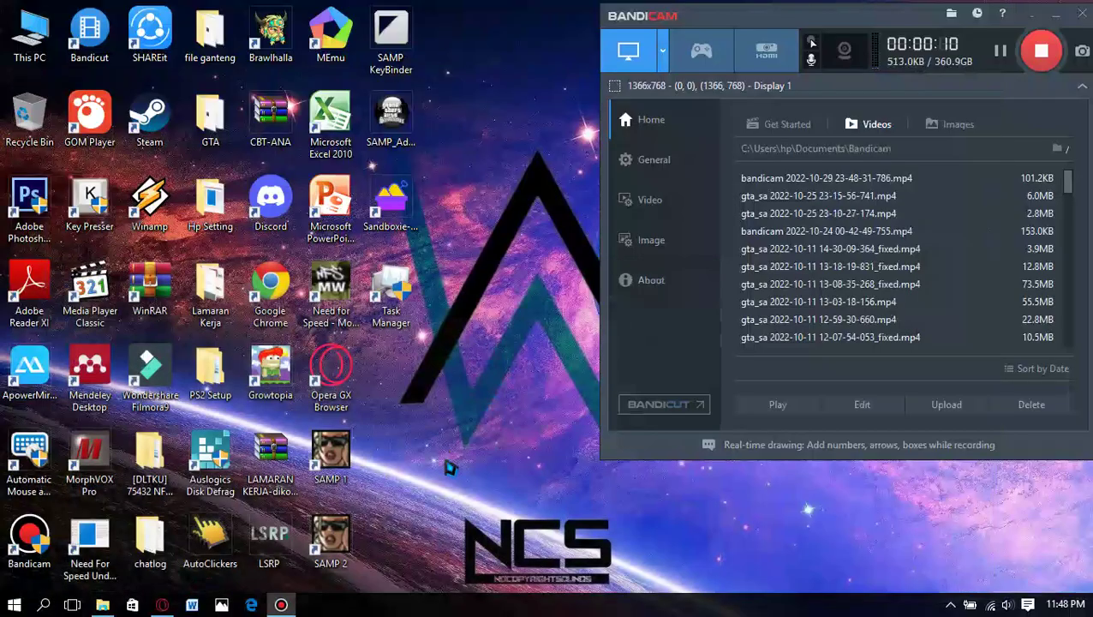
- Switch to Opera GX and expand the SAMP voice chat video's description to review its DirectX and Microsoft C++ download links
left_click(174, 604)
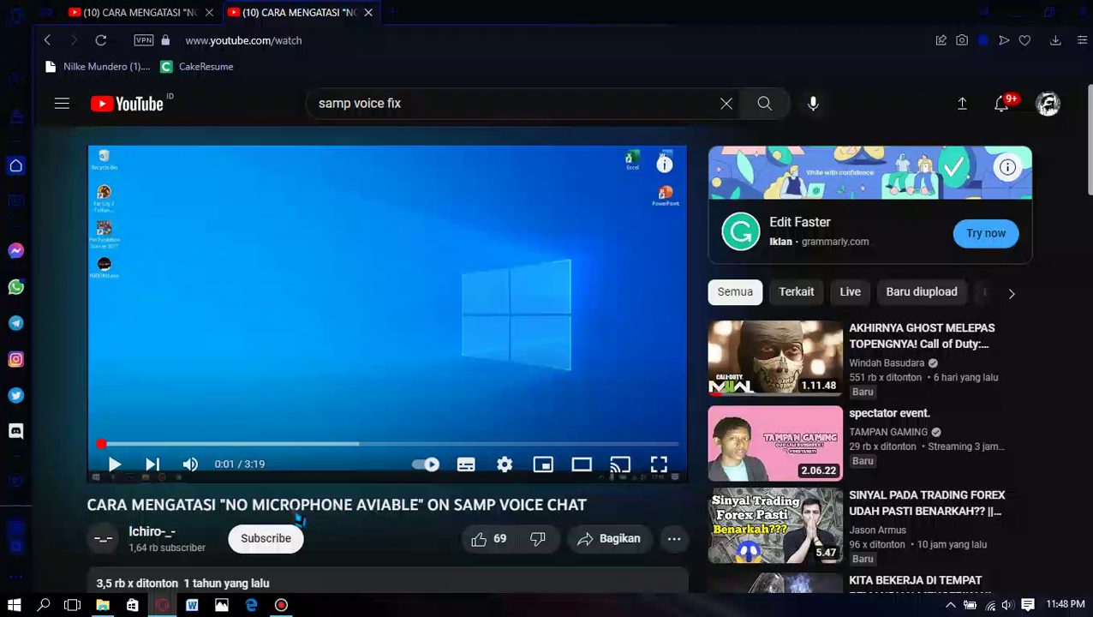
scroll(360, 480, "down", 1)
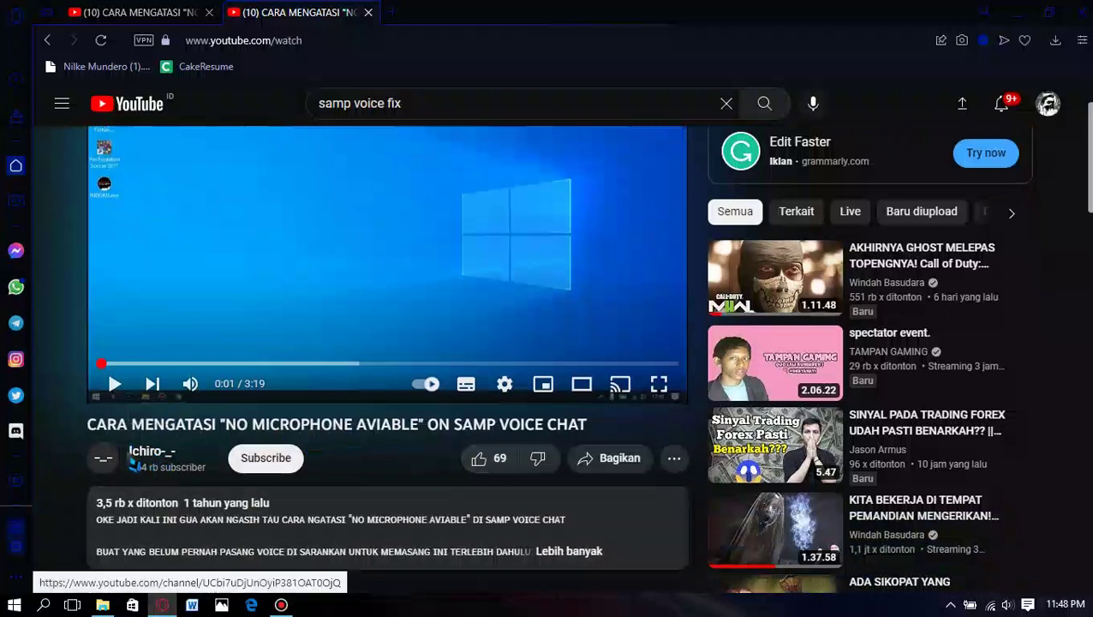
scroll(445, 385, "down", 3)
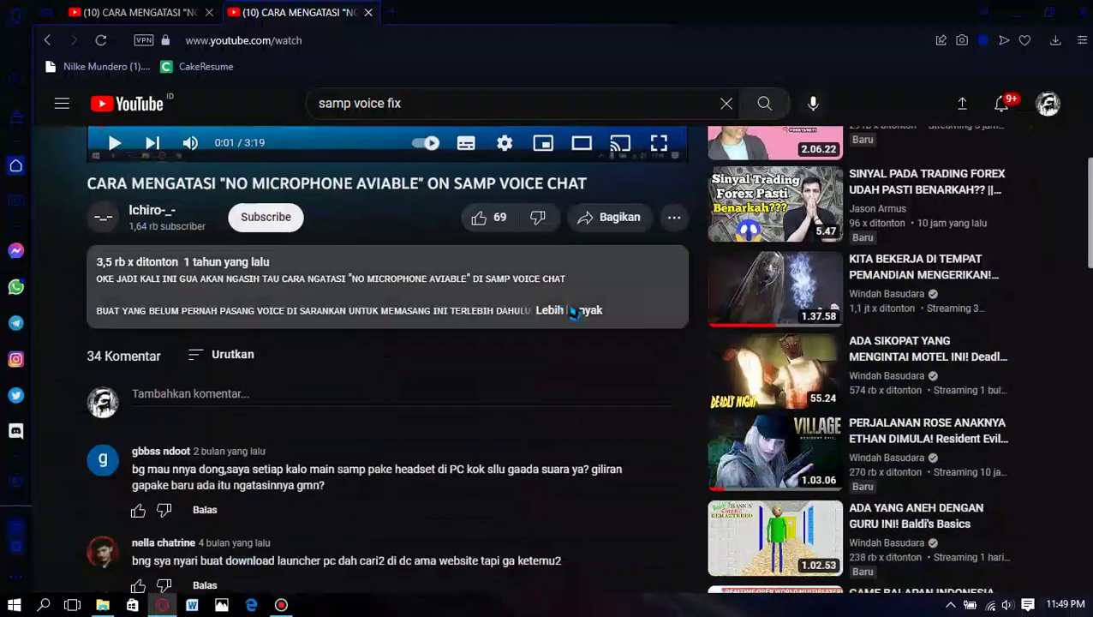
left_click(566, 311)
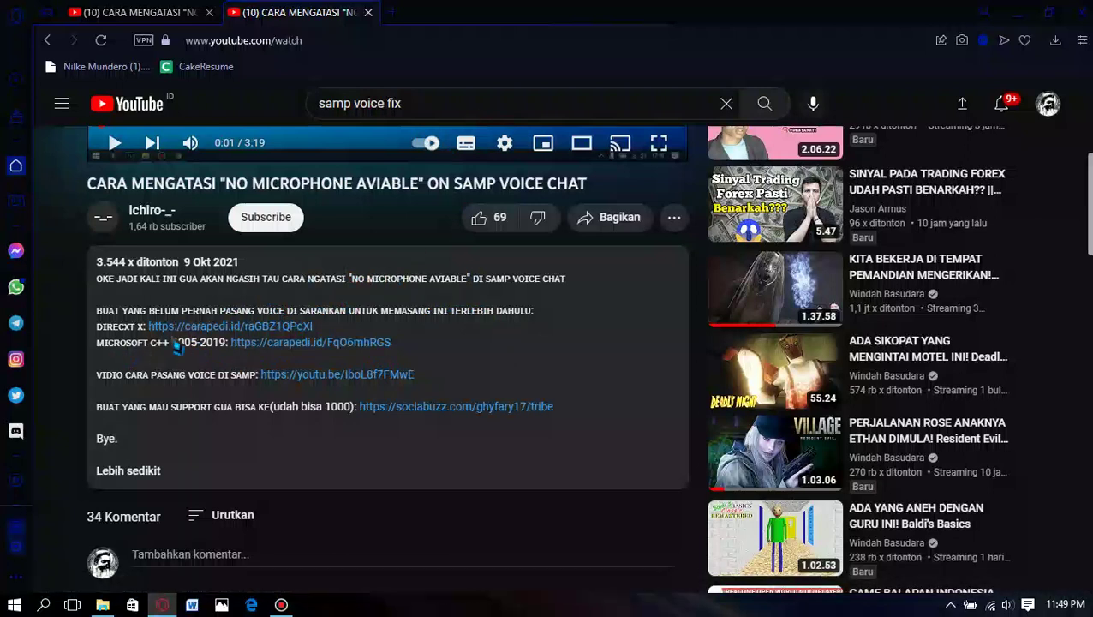
scroll(353, 283, "up", 2)
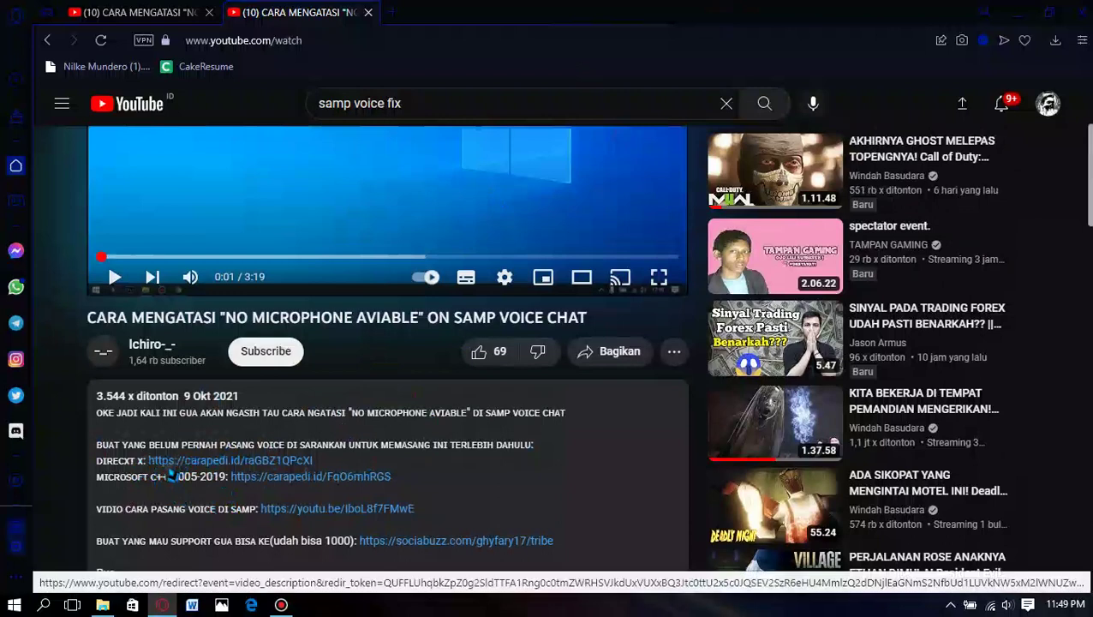
left_click(1017, 12)
- Switch to File Explorer and check the contents of the GTA SA folder inside Tutorial Voice GTA
left_click(104, 605)
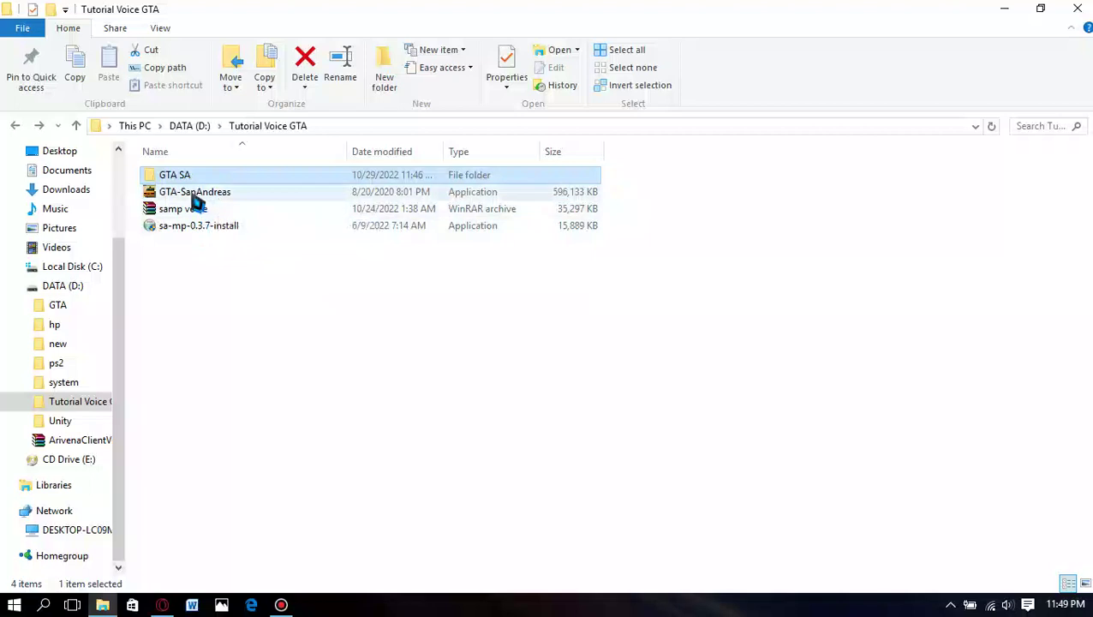
double_click(194, 181)
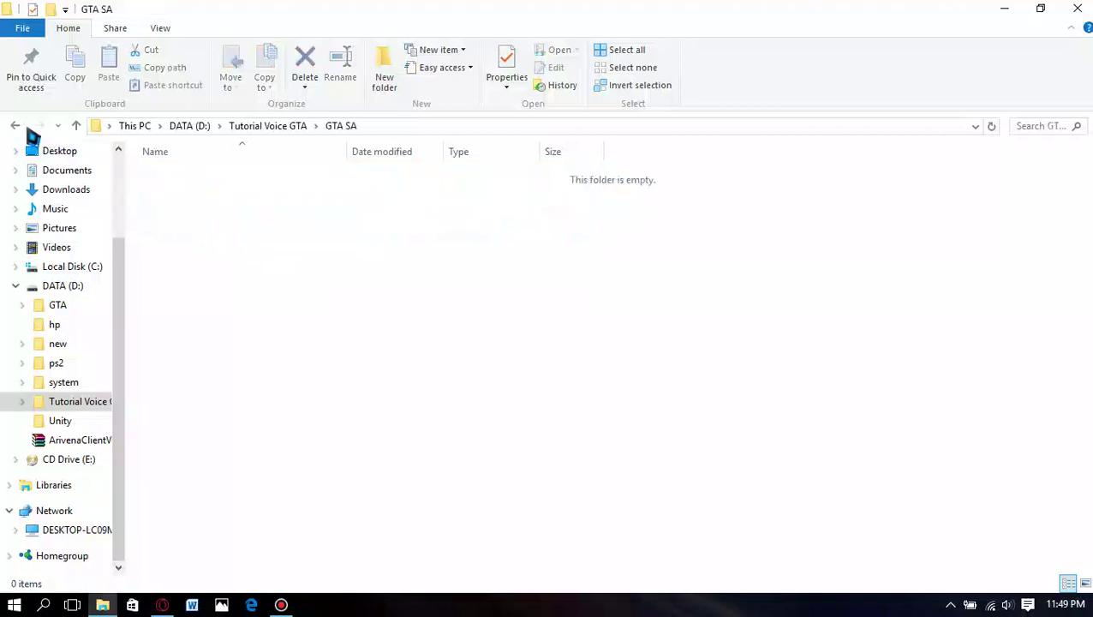
left_click(15, 125)
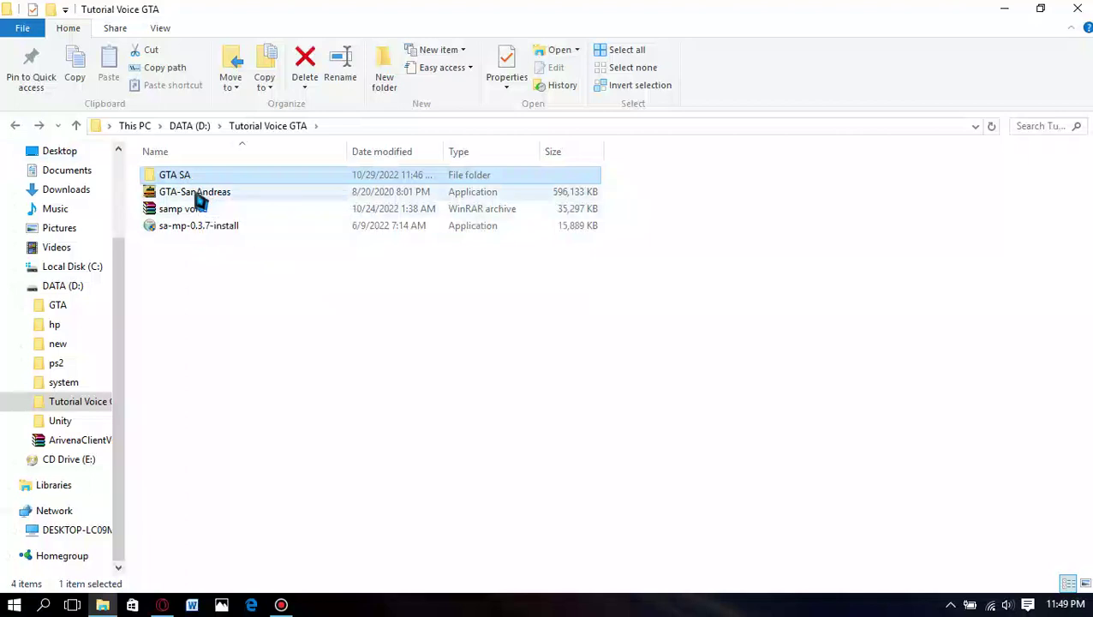
- Install GTA-SanAndreas into D:\Tutorial Voice GTA\GTA SA and check the extracted game files in that folder
double_click(167, 193)
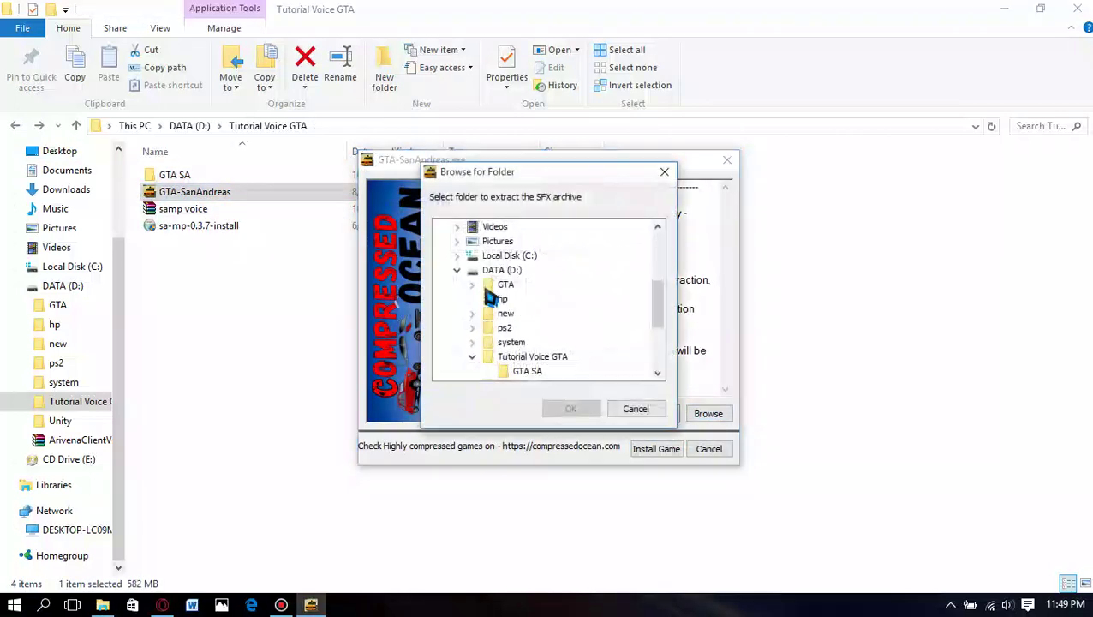
left_click(504, 270)
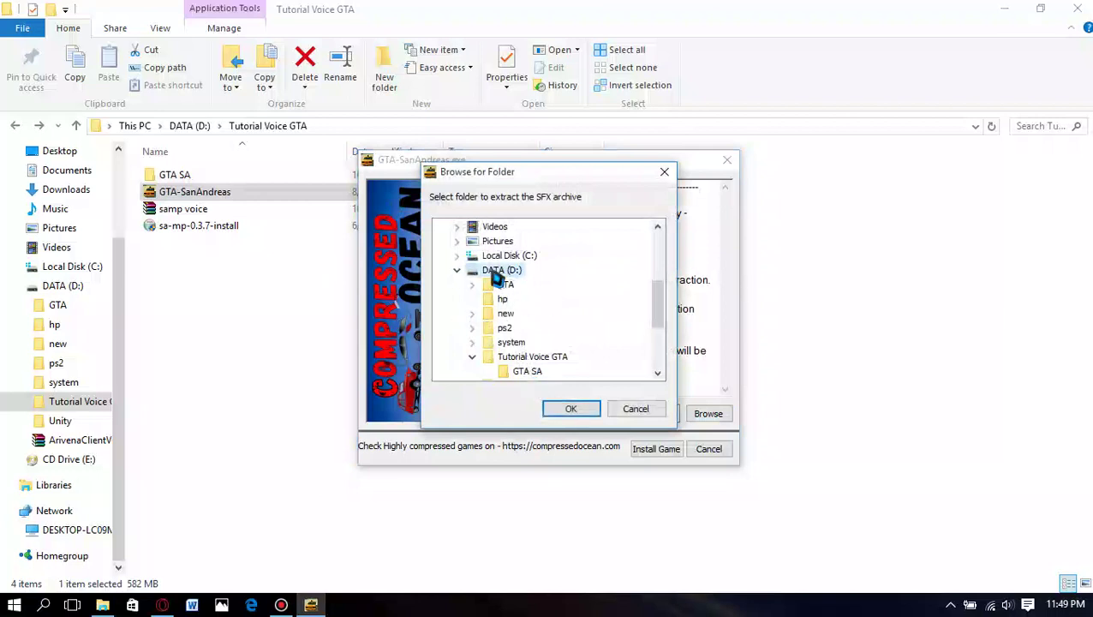
scroll(535, 368, "down", 1)
left_click(529, 344)
left_click(531, 358)
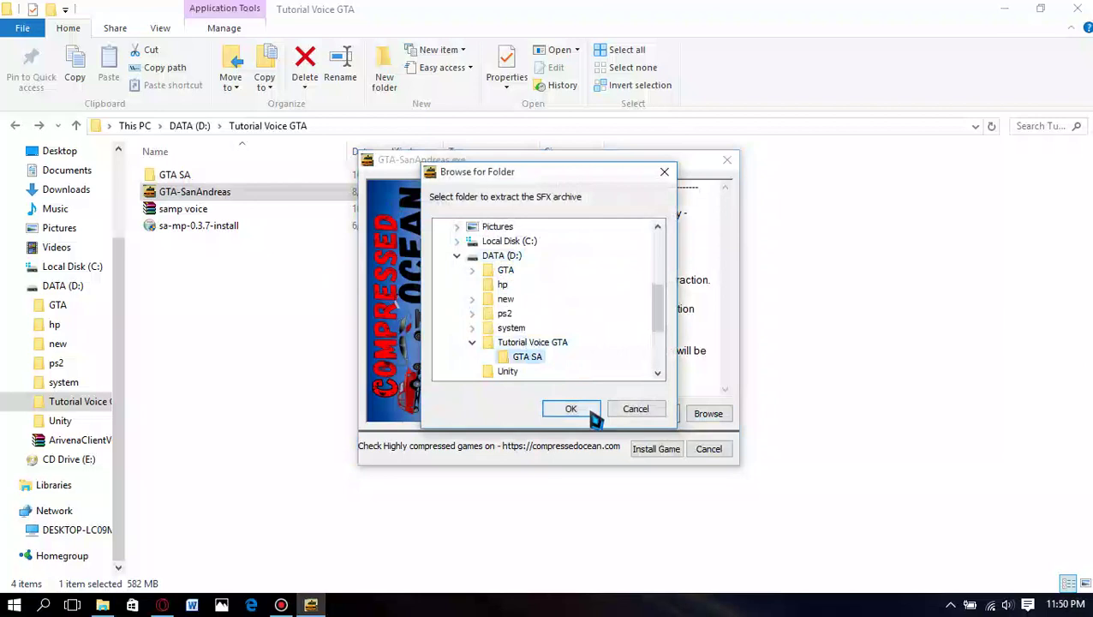
left_click(589, 409)
left_click(658, 450)
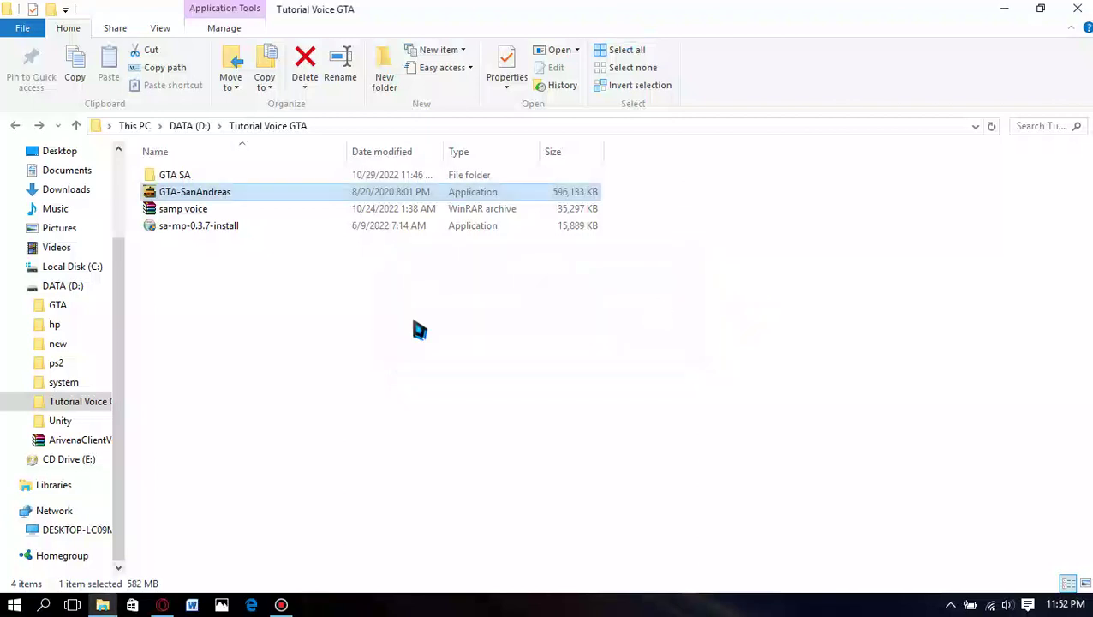
double_click(184, 174)
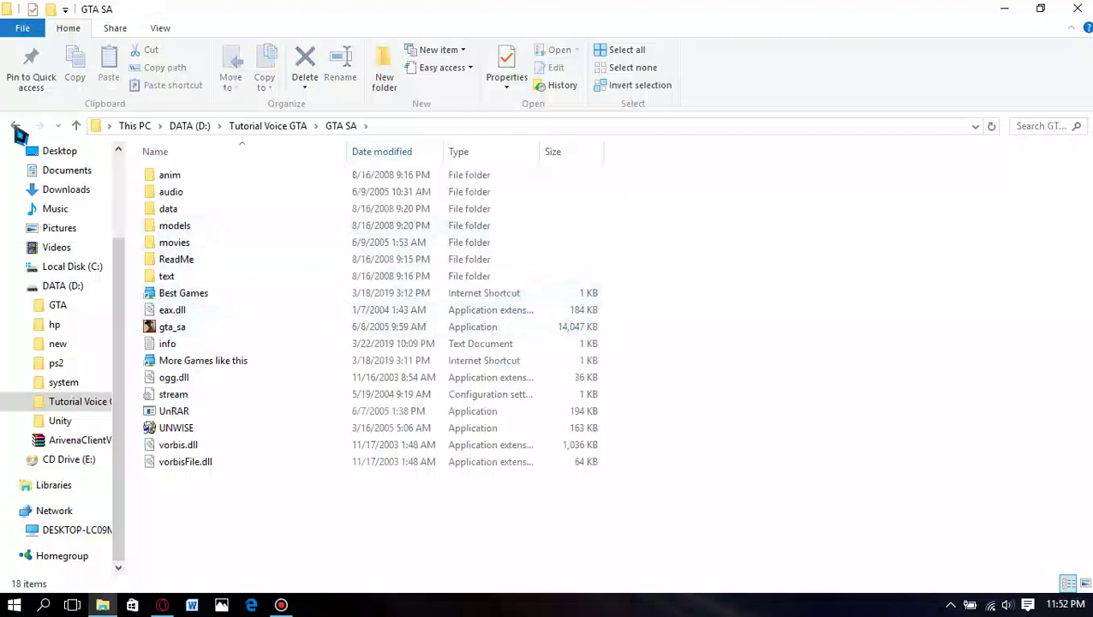
left_click(15, 125)
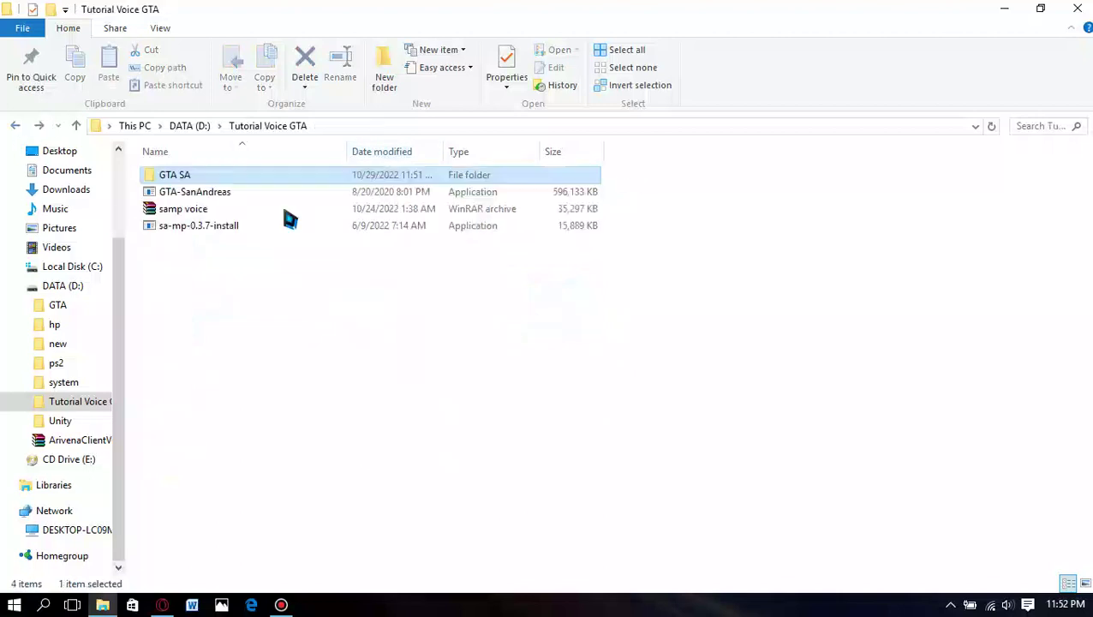
- Install San Andreas Multiplayer 0.3.7 from sa-mp-0.3.7-install into the D:\Tutorial Voice GTA\GTA SA folder
left_click(190, 229)
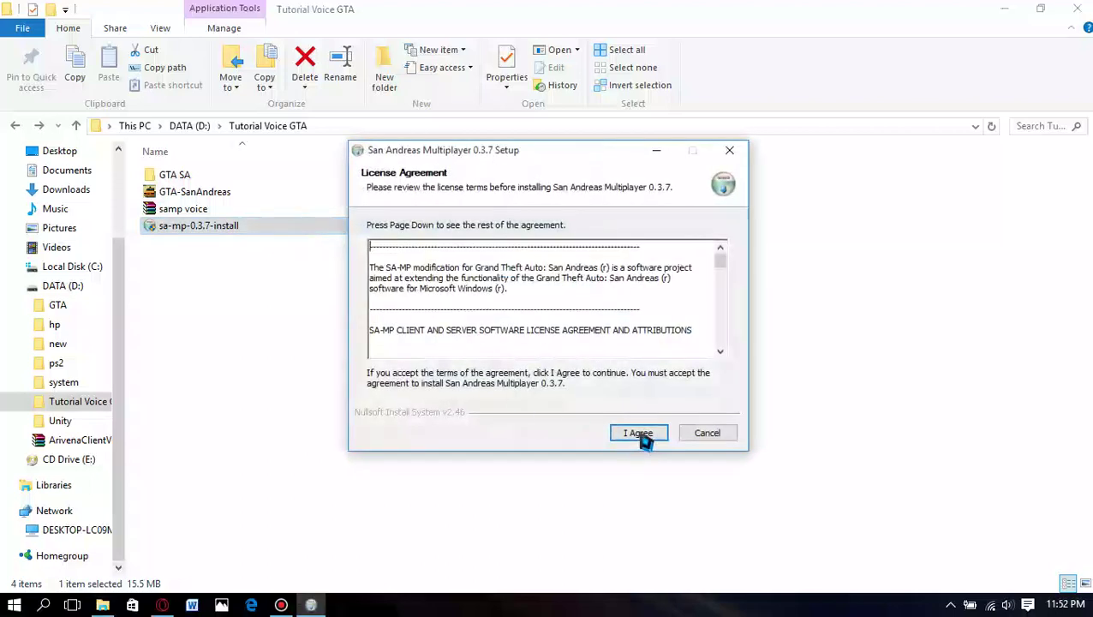
left_click(633, 432)
left_click(693, 341)
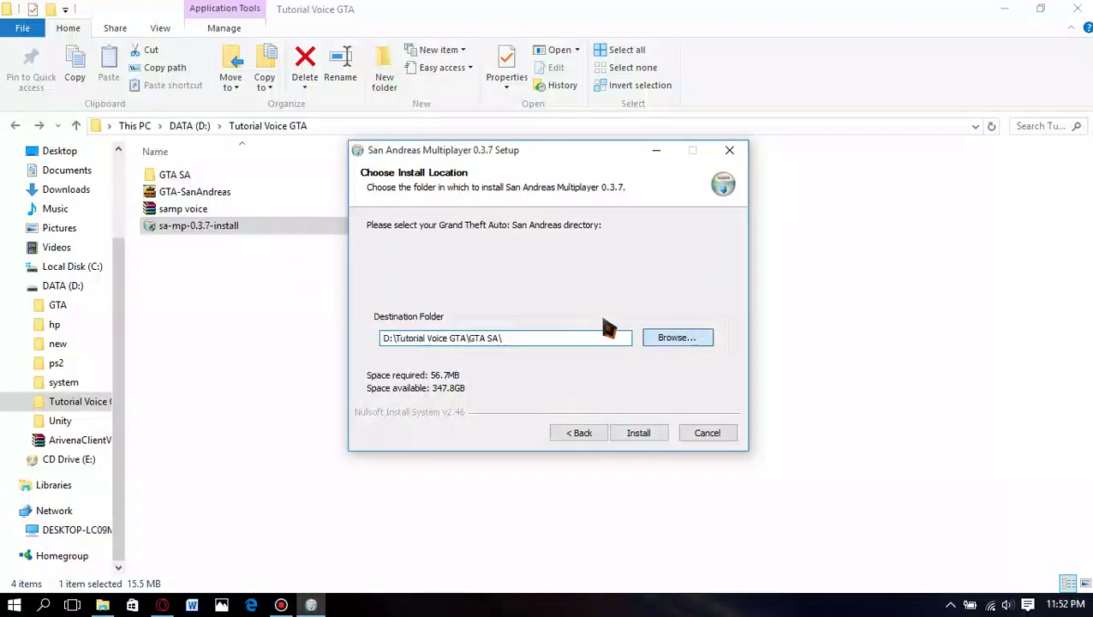
left_click(678, 339)
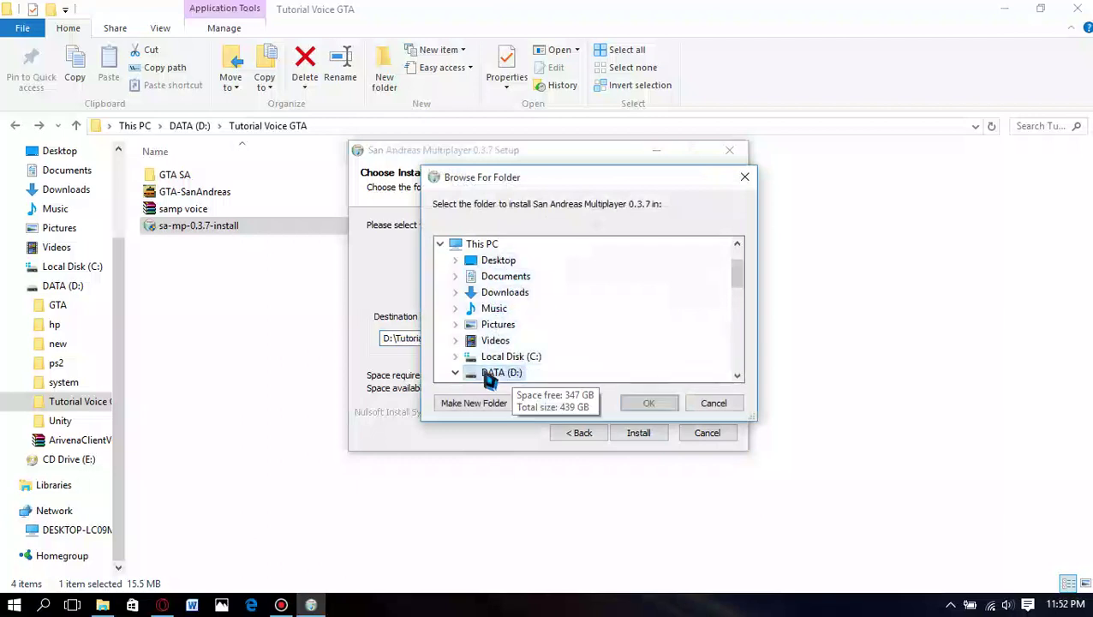
left_click(535, 372)
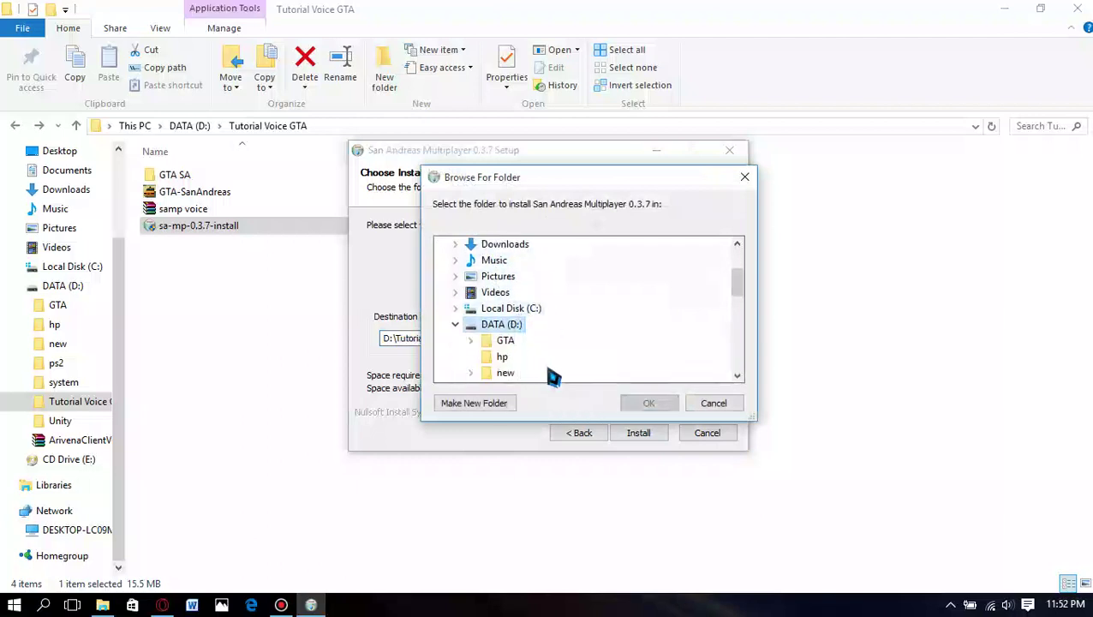
scroll(547, 375, "down", 1)
left_click(524, 354)
left_click(527, 373)
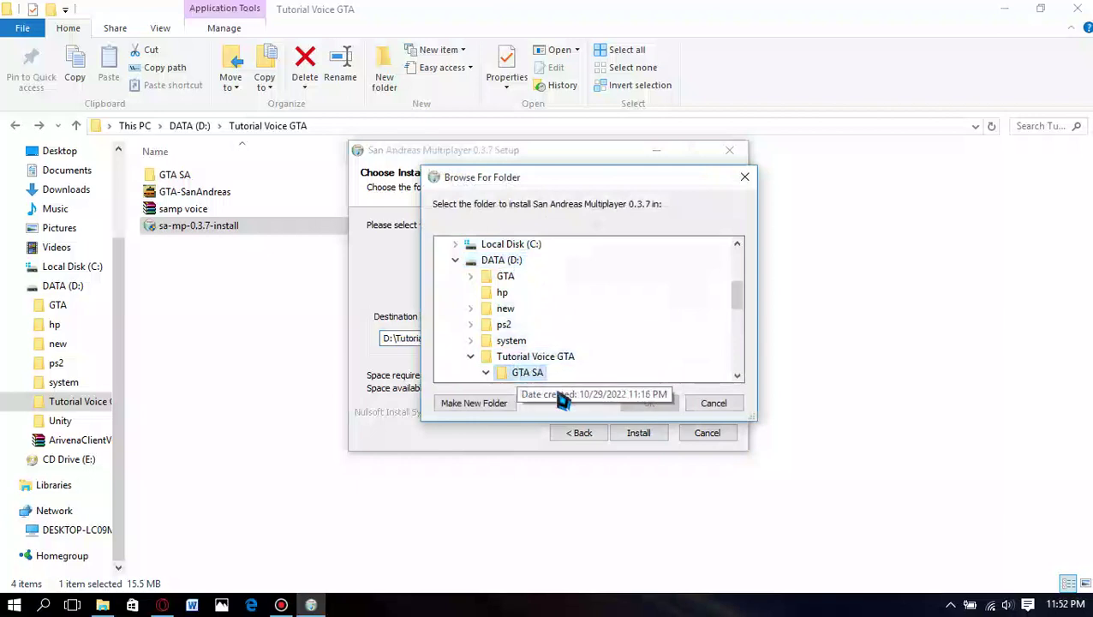
left_click(648, 404)
left_click(638, 431)
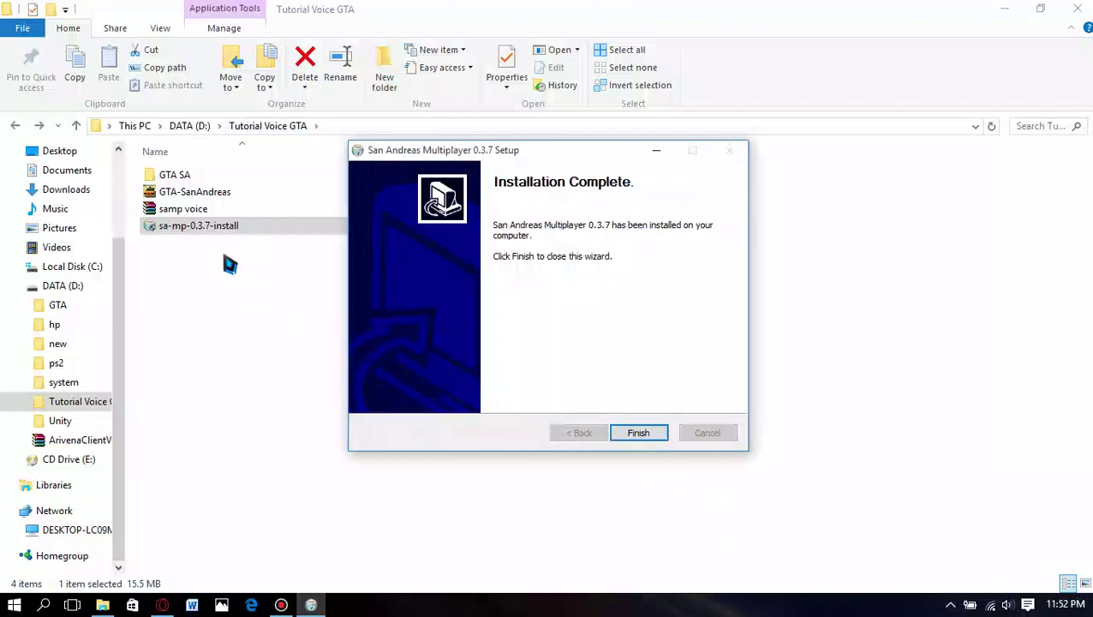
left_click(638, 434)
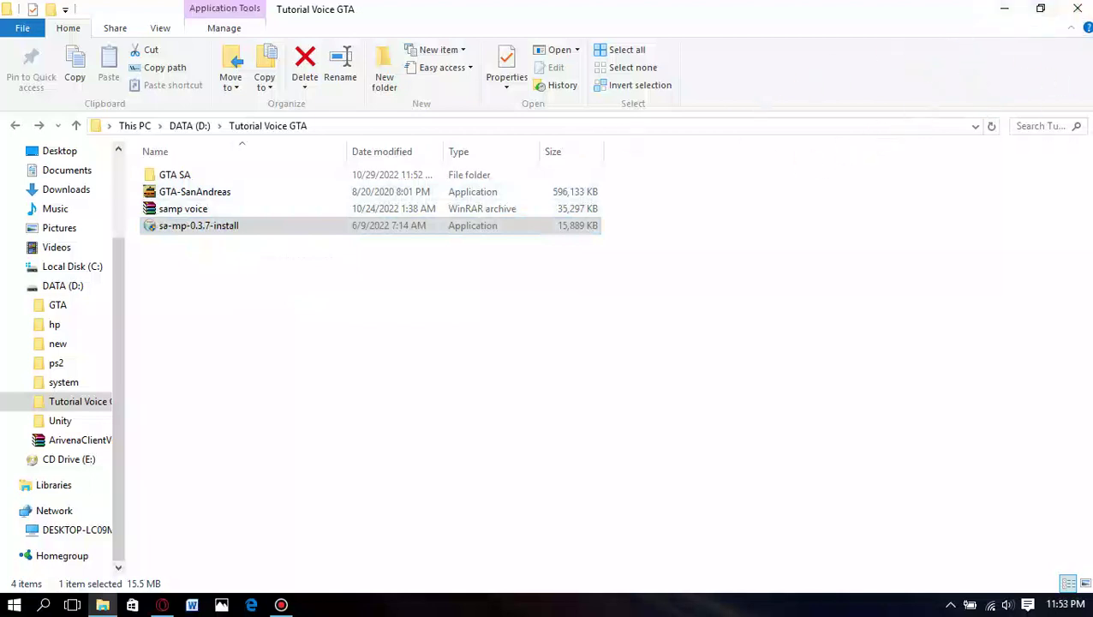
- Start the SAMP Addon 2.6 setup from the desktop and set its destination to D:\Tutorial Voice GTA\GTA SA
left_click(1003, 8)
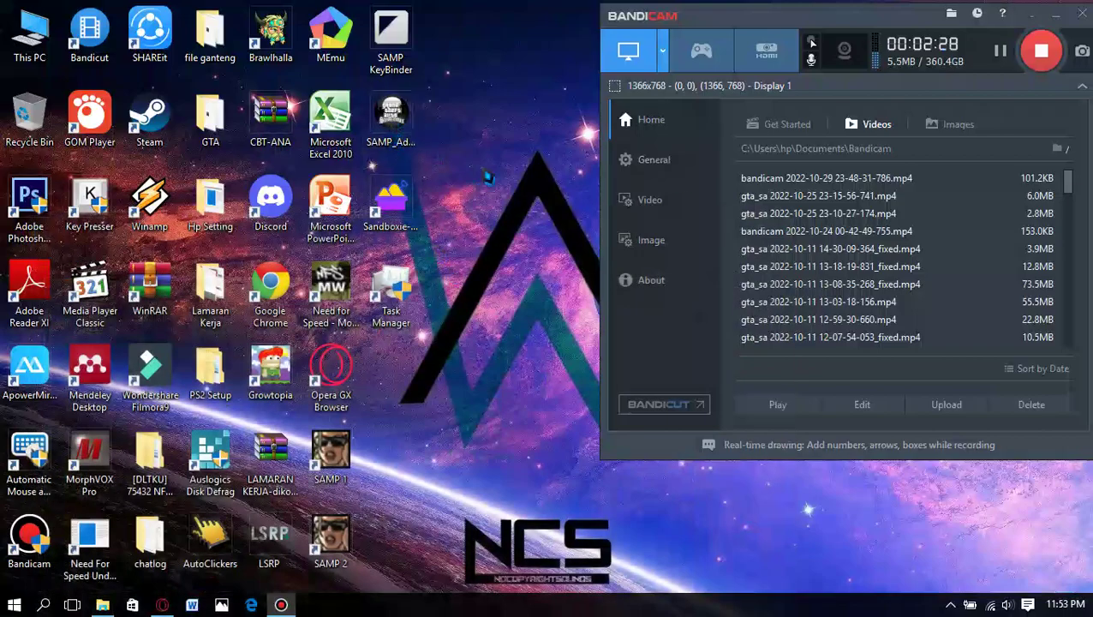
left_click(416, 130)
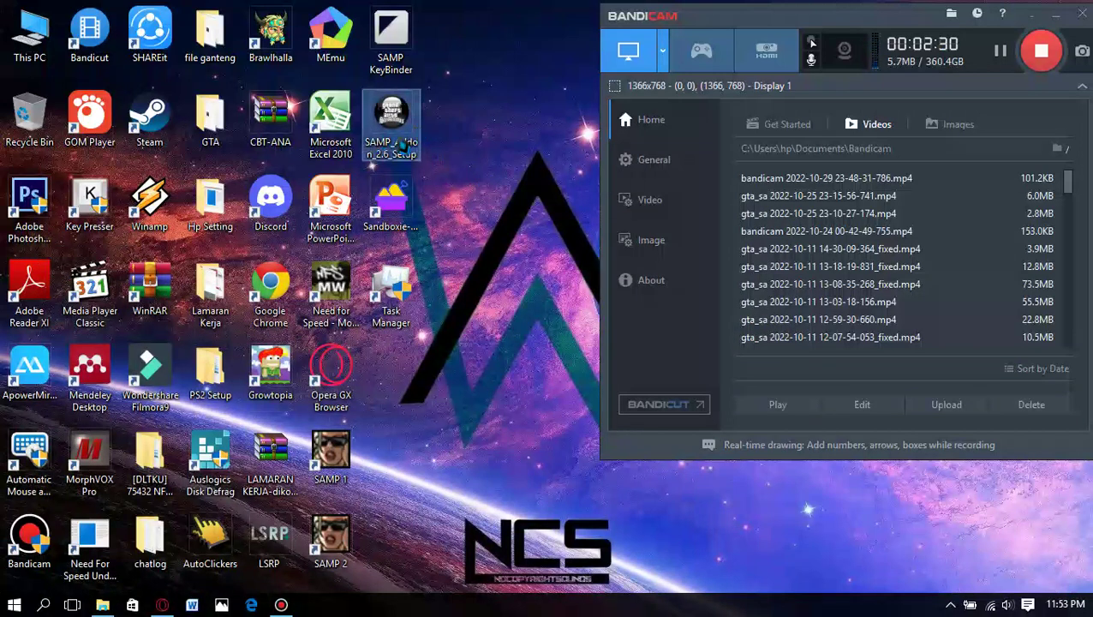
left_click(434, 159)
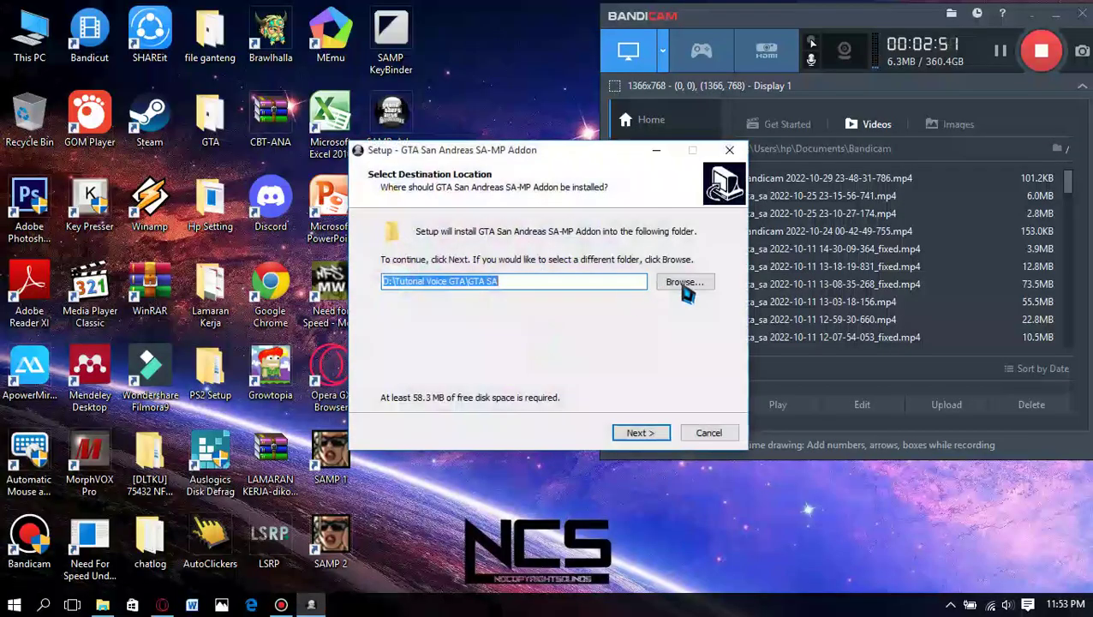
left_click(690, 284)
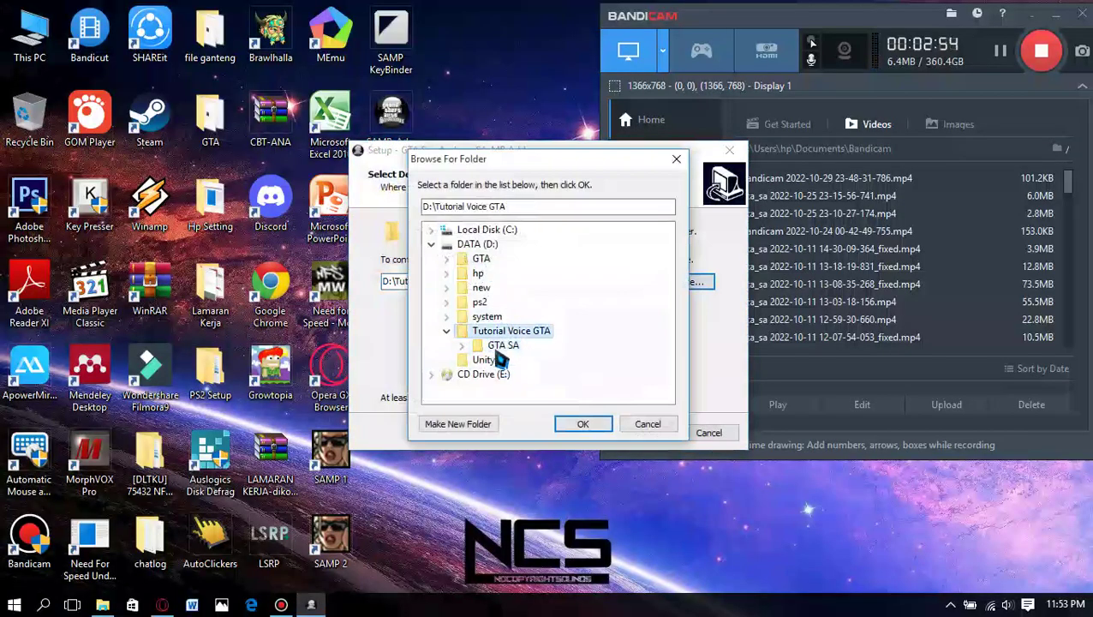
left_click(582, 423)
left_click(640, 433)
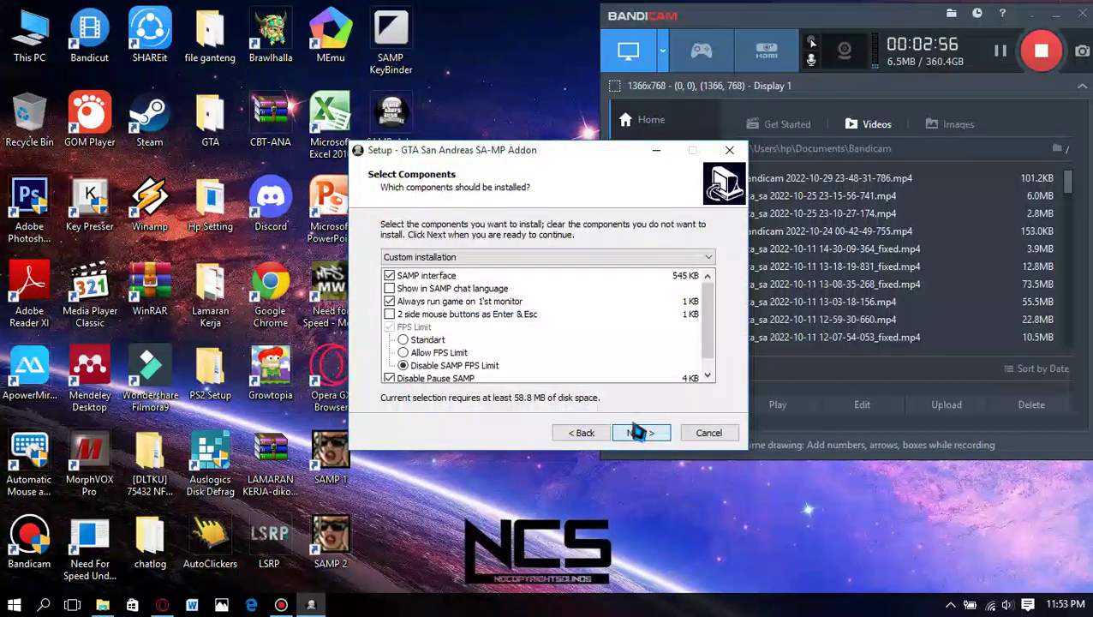
- Install the SA-MP Addon with the preselected custom components and finish the setup wizard
scroll(433, 308, "down", 1)
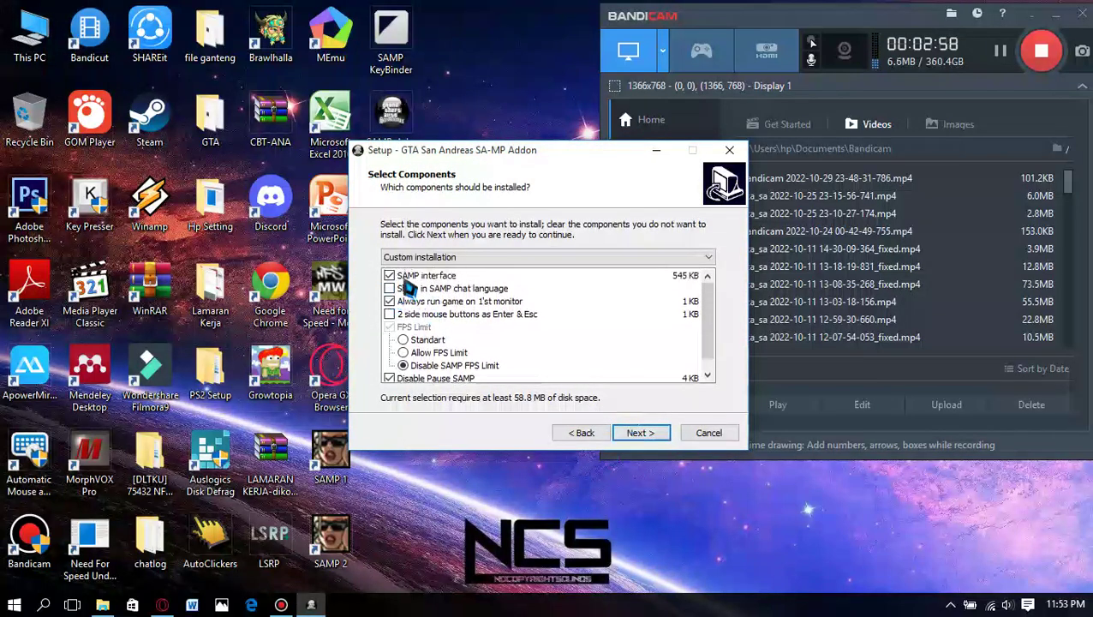
left_click(625, 430)
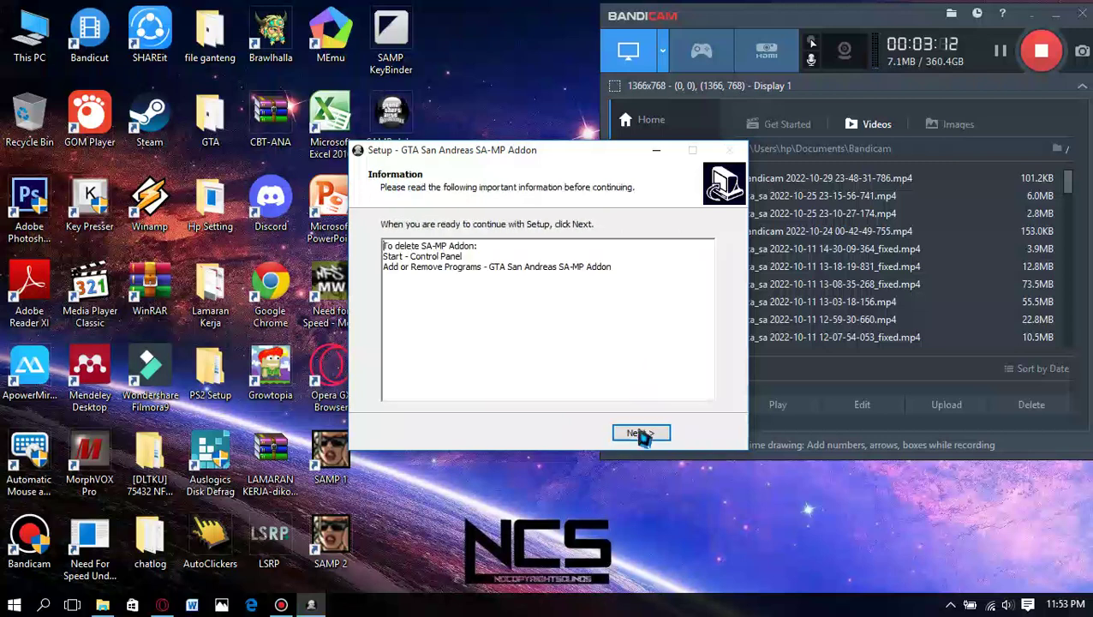
left_click(640, 432)
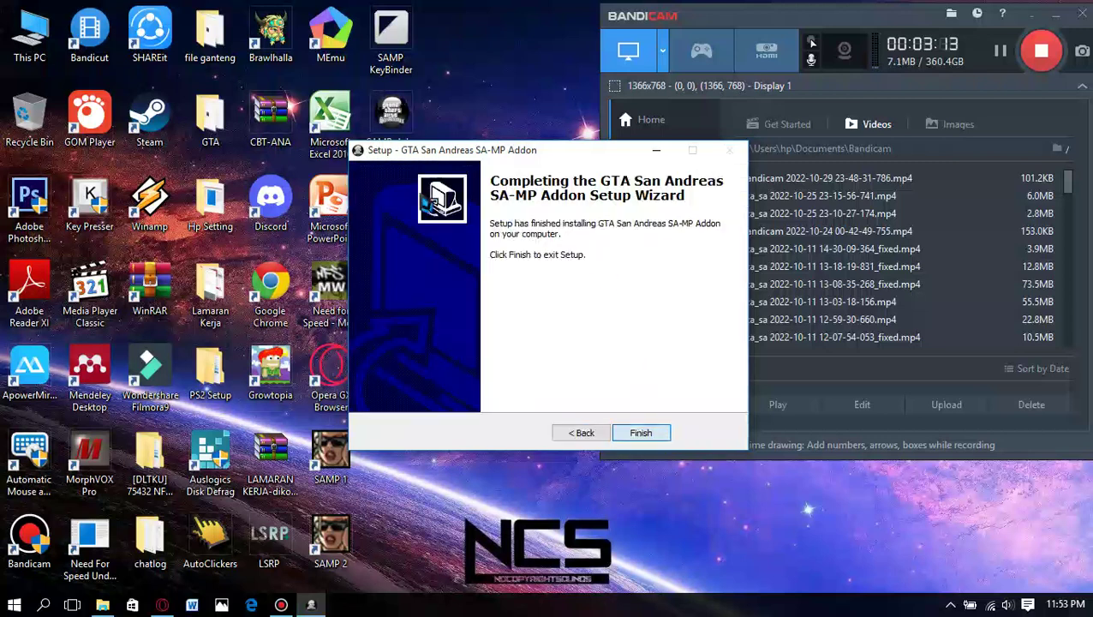
left_click(641, 433)
- Open the samp voice archive and move the five files from sv_client_037_r1_english_ into the GTA SA folder, replacing the existing files
left_click(102, 604)
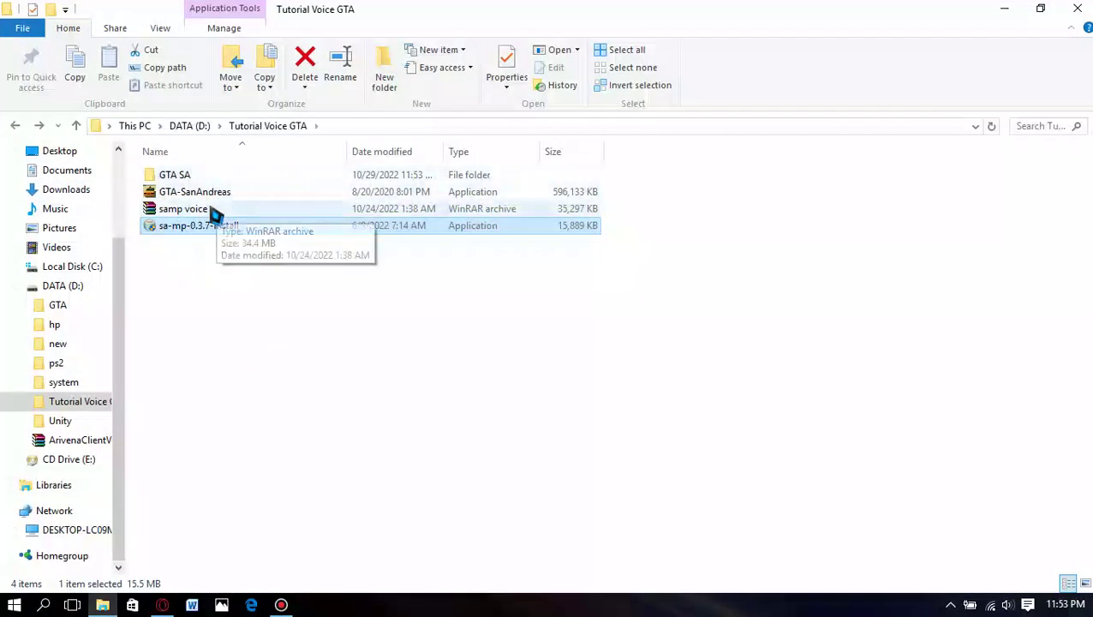
double_click(203, 211)
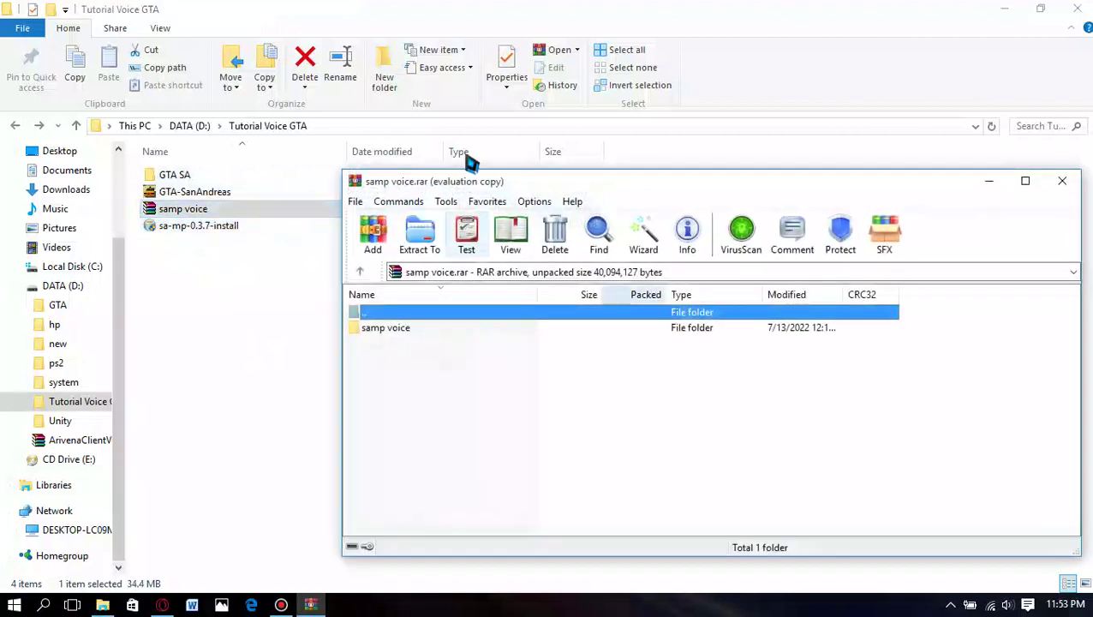
double_click(398, 329)
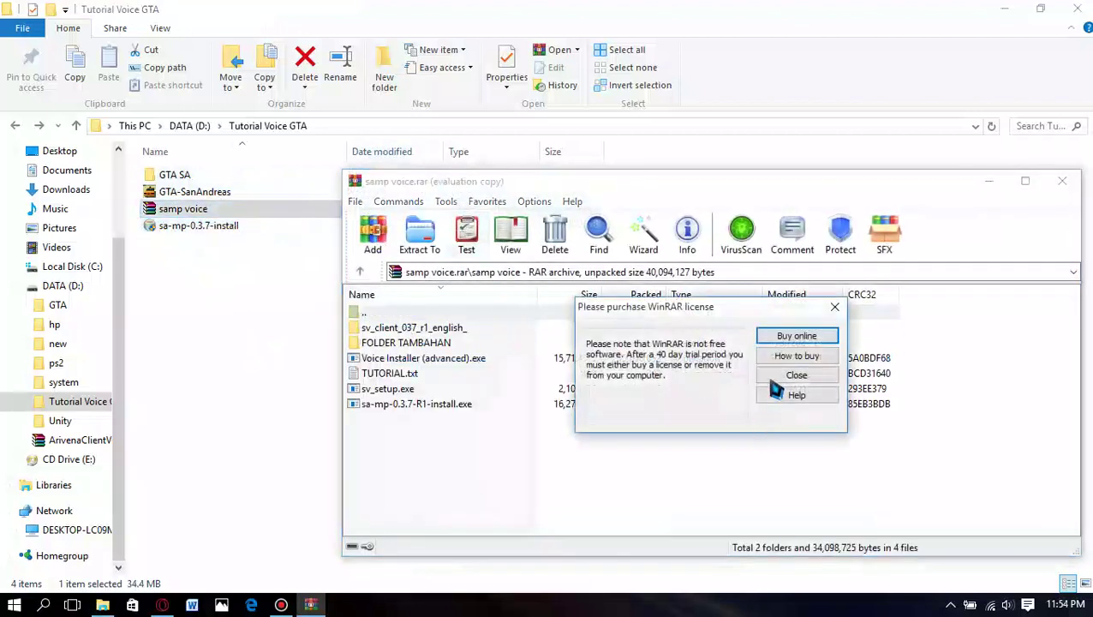
left_click(796, 375)
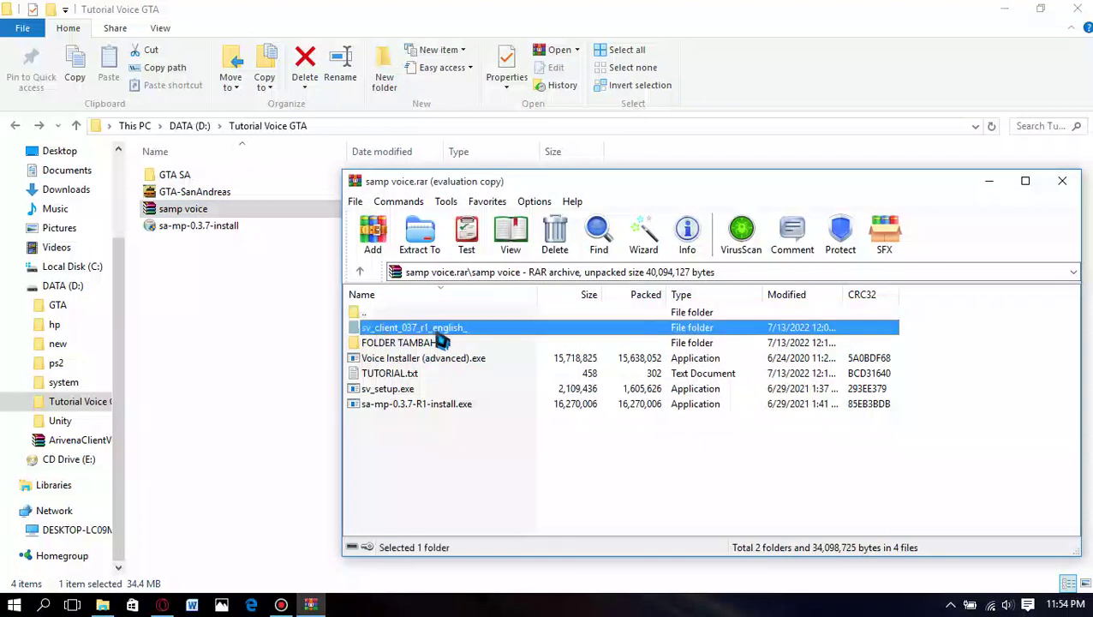
double_click(432, 332)
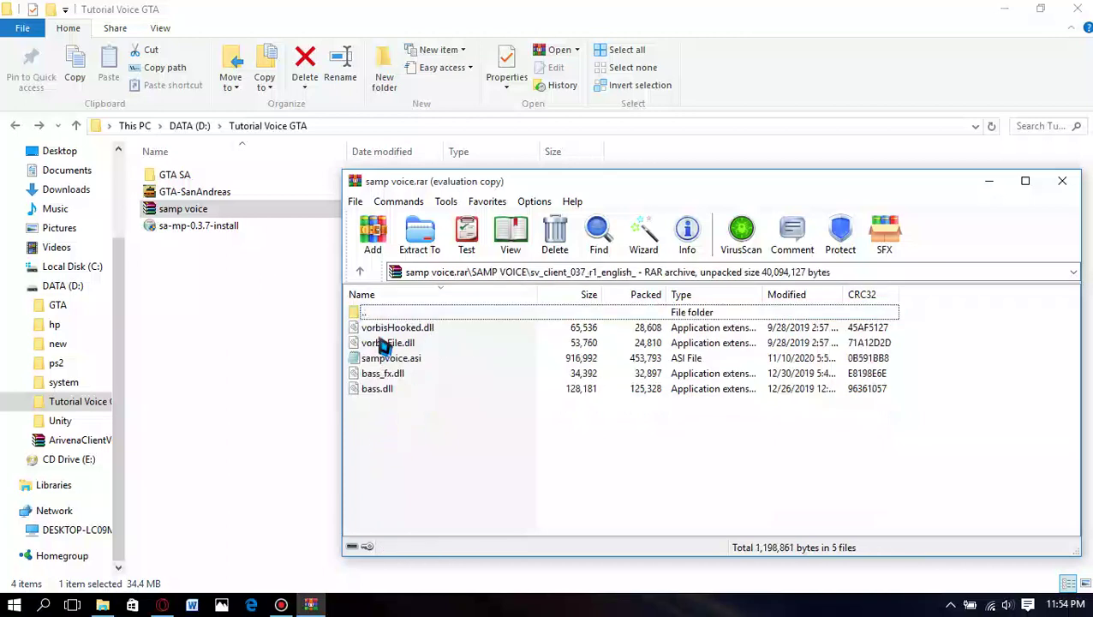
left_click_drag(398, 429, 198, 173)
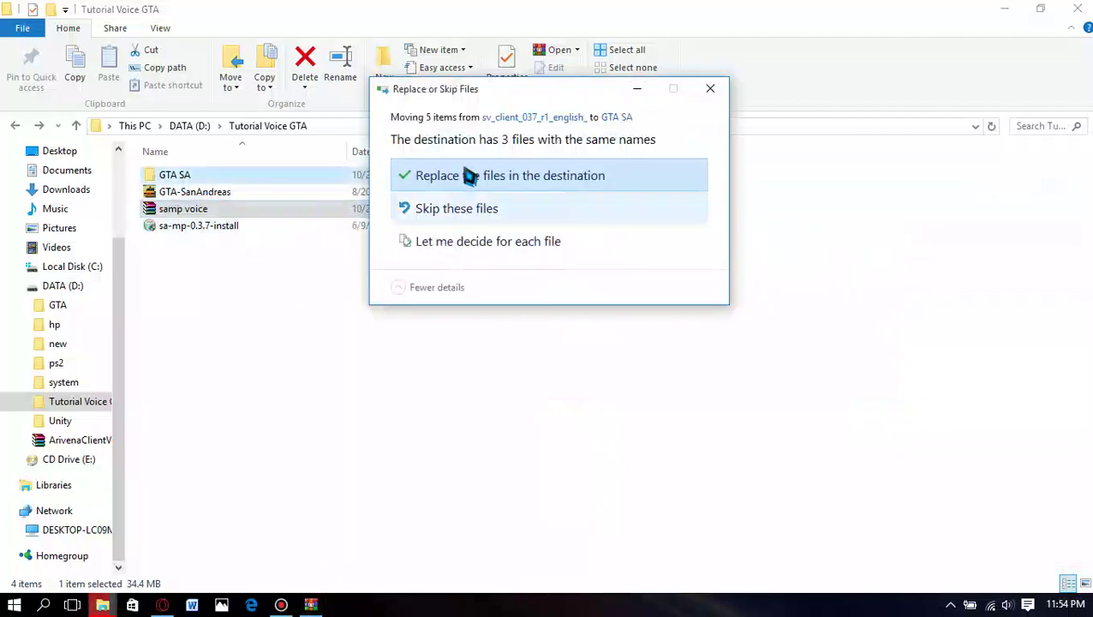
left_click(476, 187)
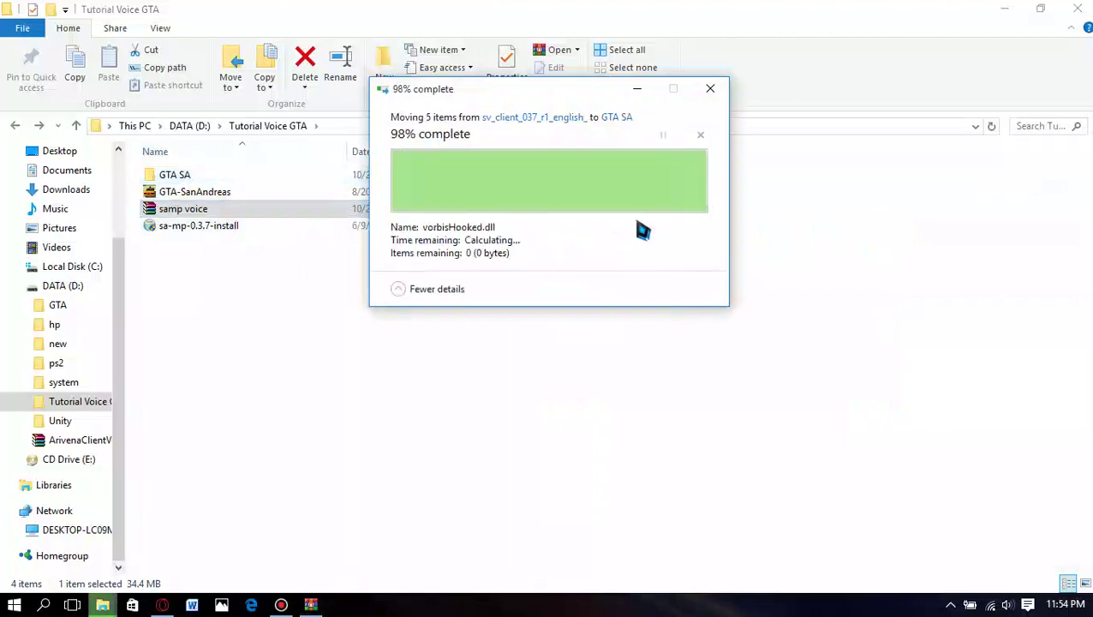
- Return to the SAMP VOICE folder of the archive and launch Voice Installer (advanced).exe with administrator permission
left_click(310, 605)
left_click(487, 439)
double_click(385, 313)
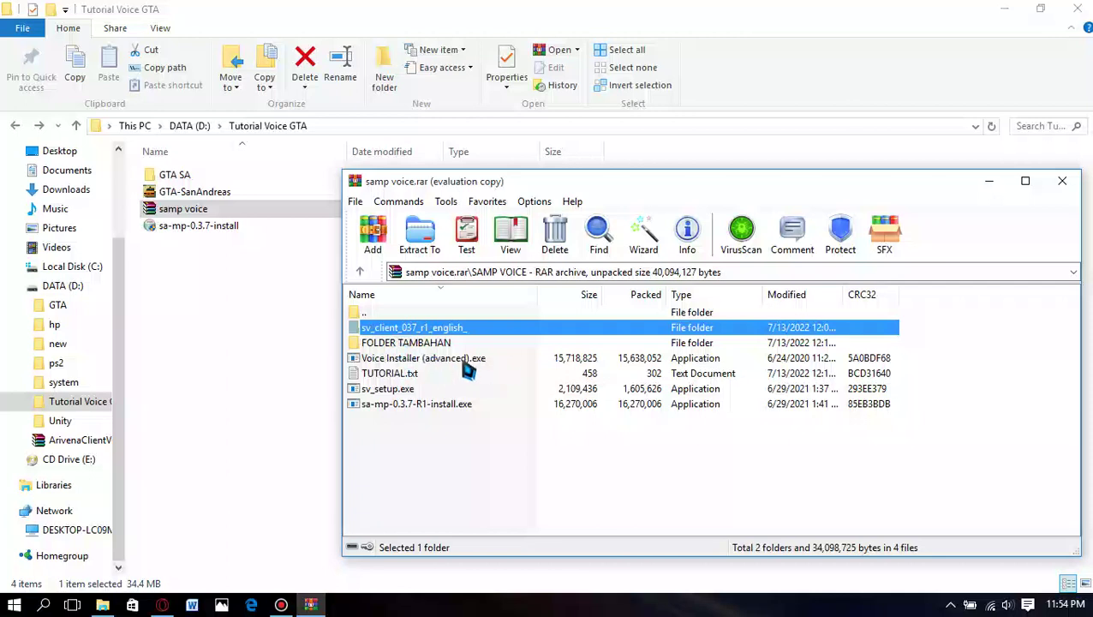
double_click(420, 360)
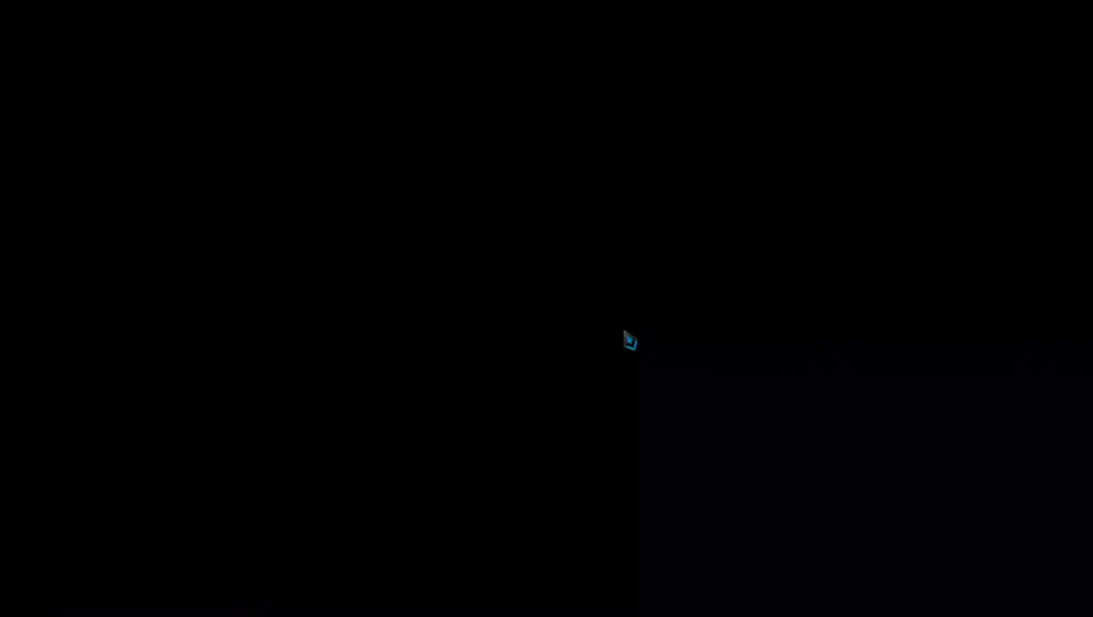
left_click(629, 342)
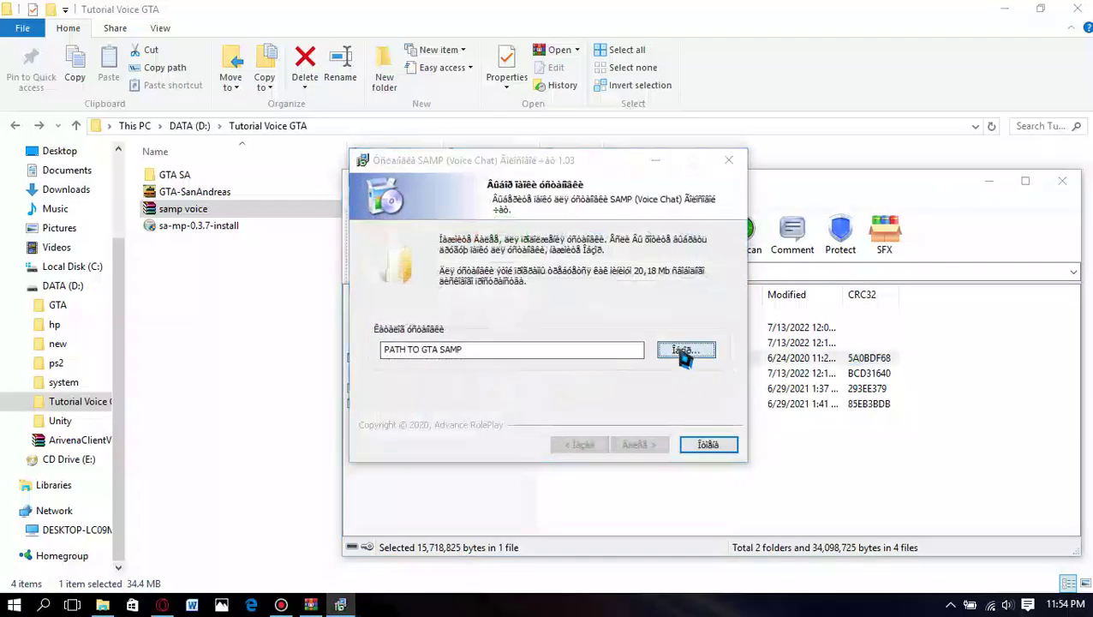
- Set the voice chat installer's destination to D:\Tutorial Voice GTA\GTA SA and proceed to the installation summary
left_click(688, 357)
left_click(479, 288)
scroll(524, 334, "down", 1)
double_click(509, 324)
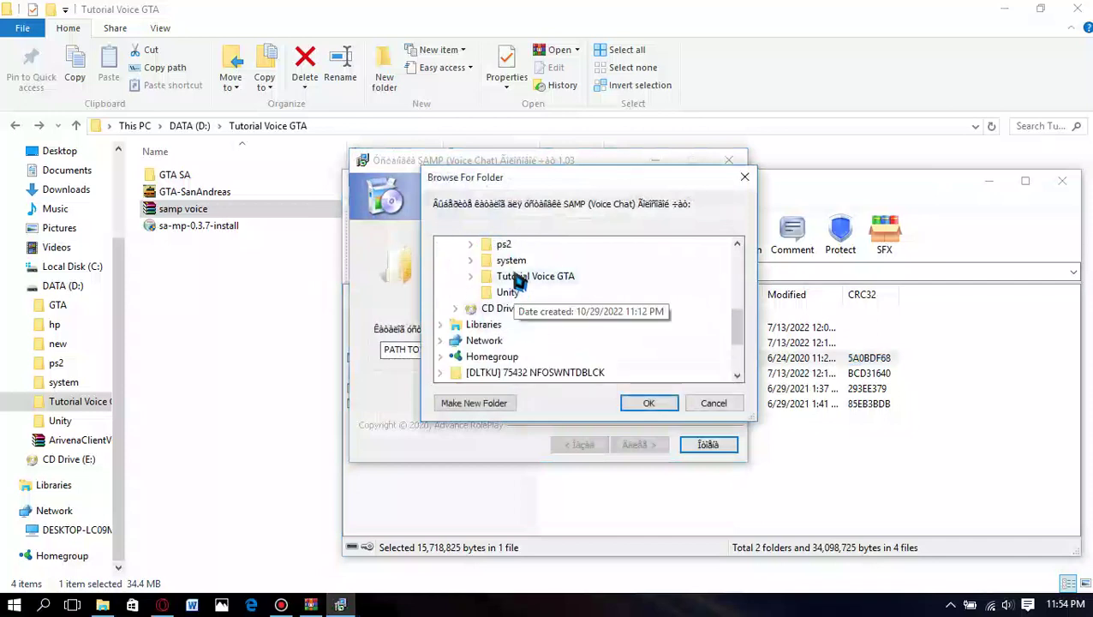
left_click(519, 278)
left_click(525, 308)
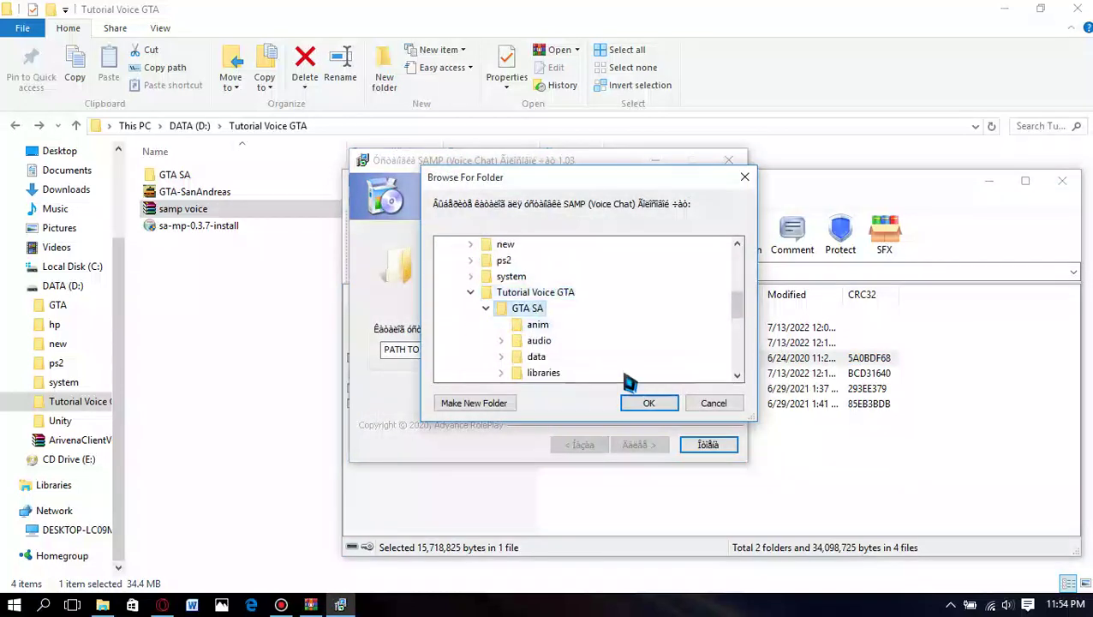
left_click(650, 402)
left_click(642, 445)
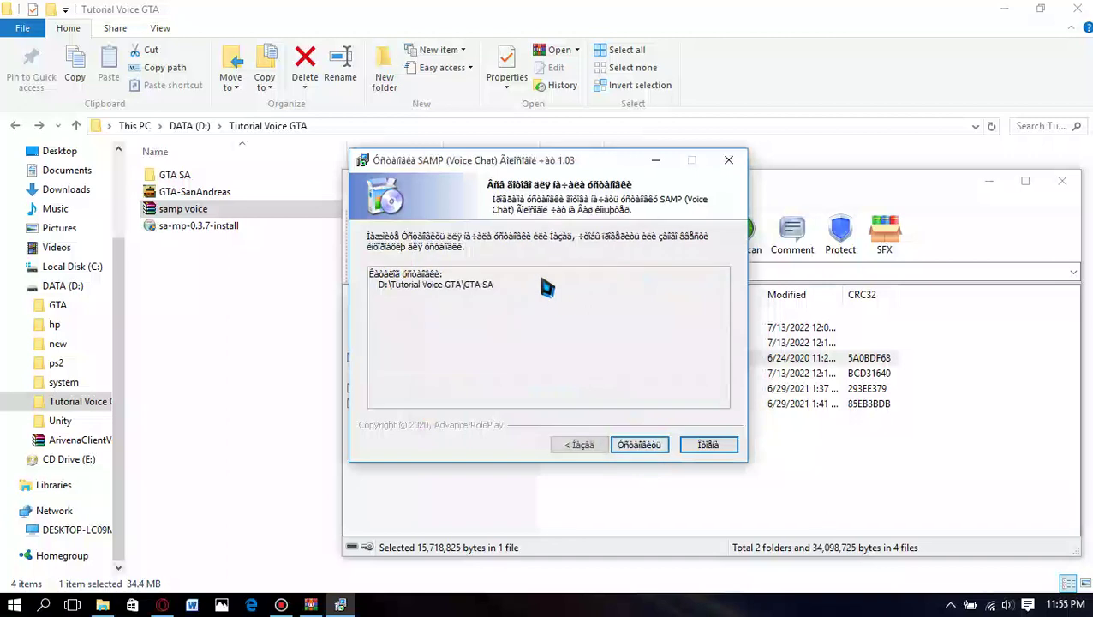
- Install SAMP Voice Chat, dismissing the Visual C++ Redistributable setup and the website visit, and close the installer and the archive
left_click(637, 445)
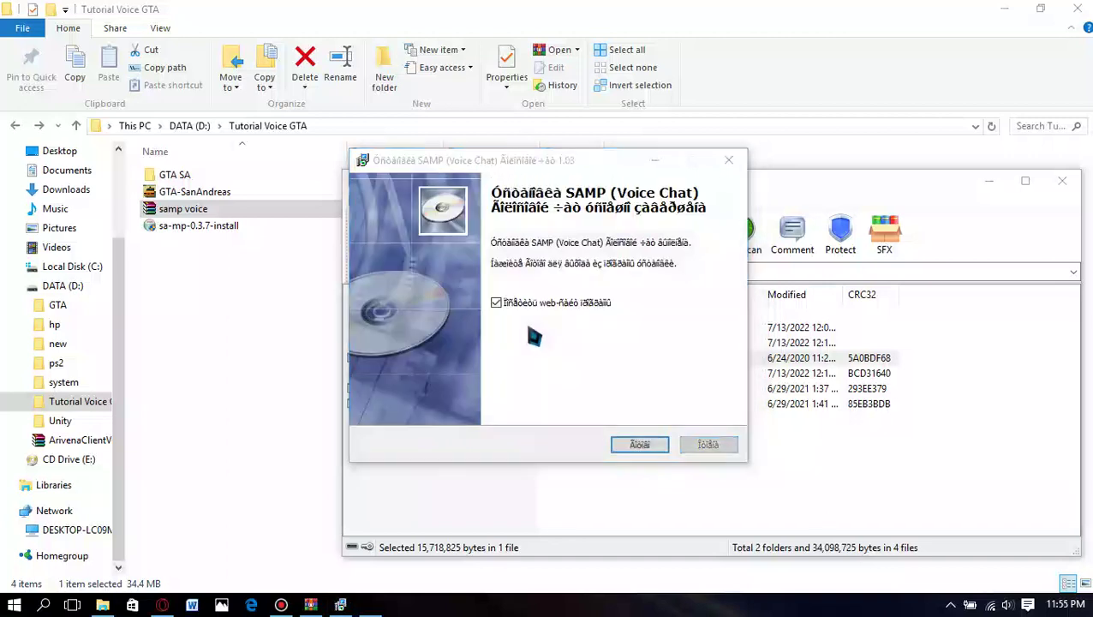
left_click_drag(566, 195, 767, 248)
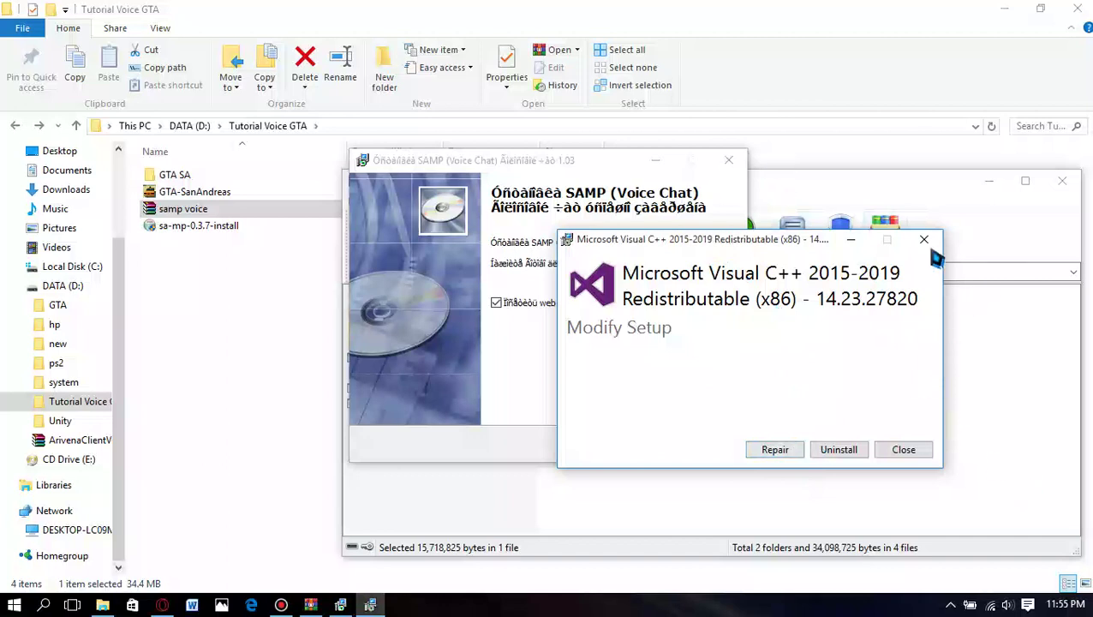
left_click(899, 450)
left_click(624, 360)
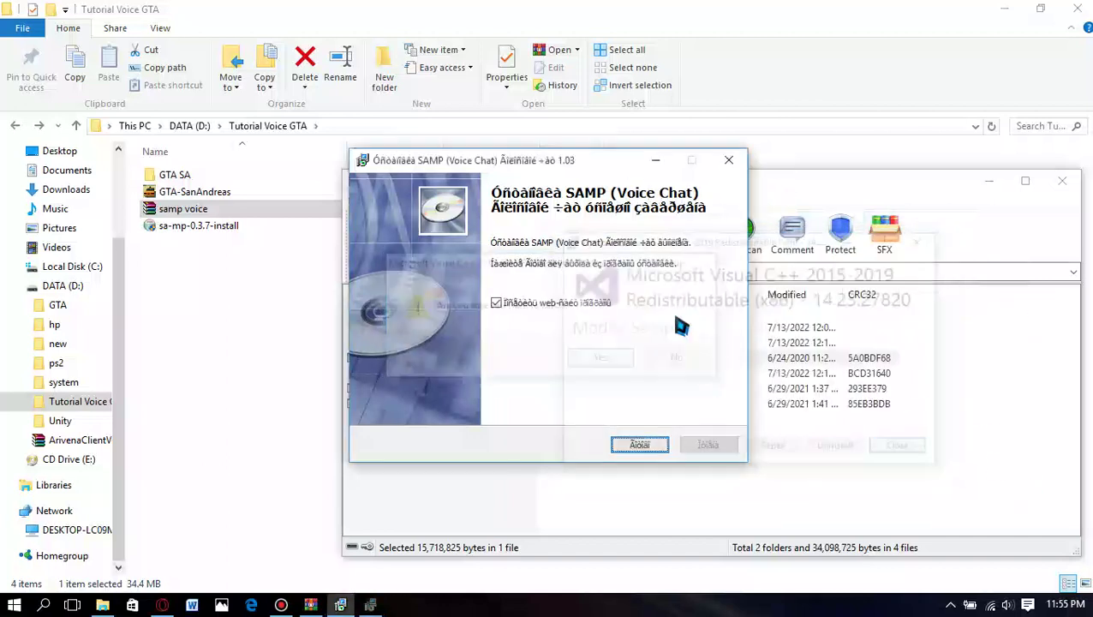
left_click(496, 303)
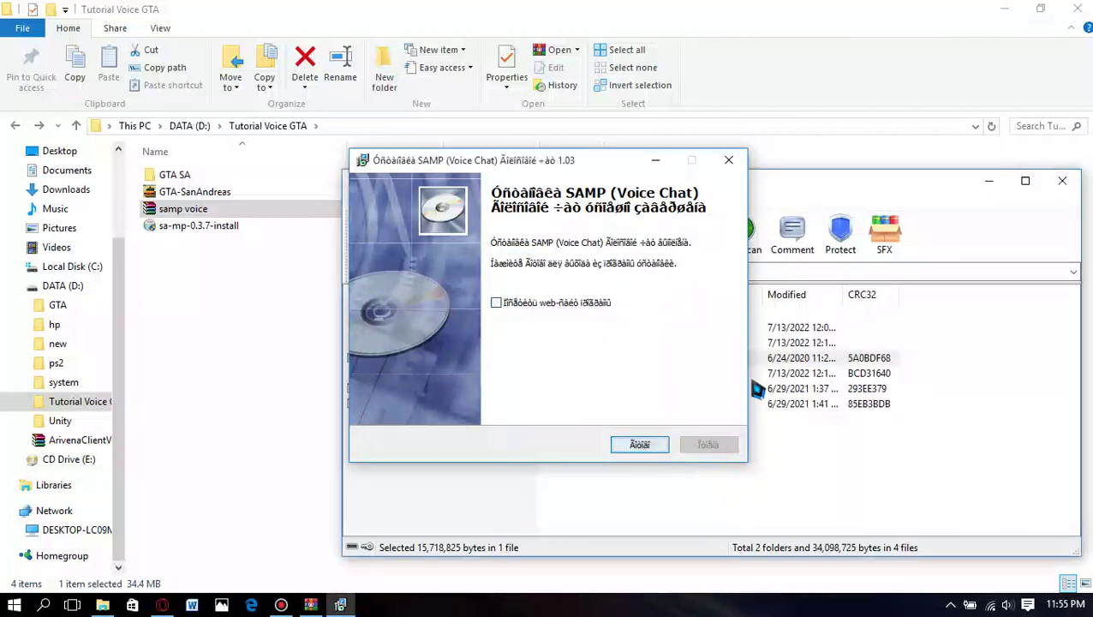
left_click(691, 445)
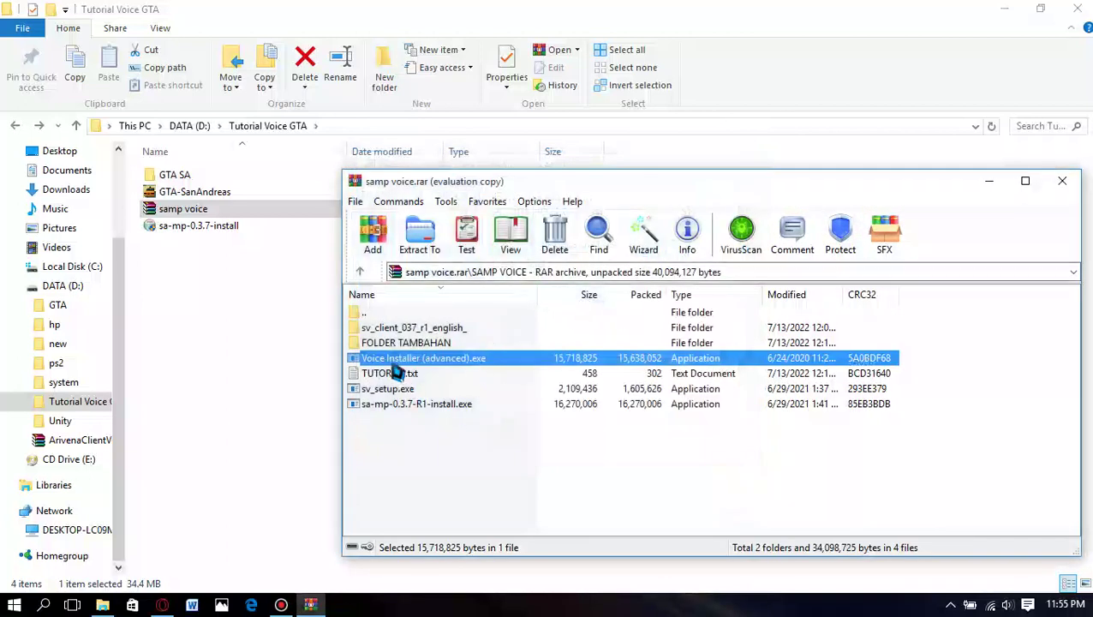
left_click_drag(814, 180, 718, 157)
left_click(966, 158)
- Look through the installed files in the GTA SA folder and launch the samp application from it
double_click(199, 178)
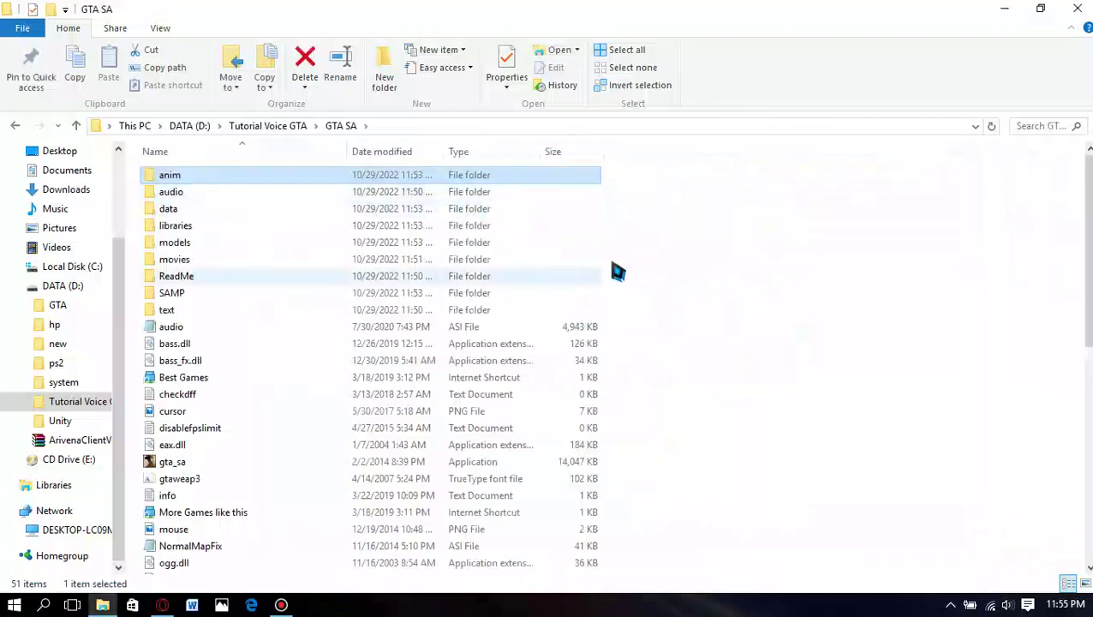
scroll(561, 283, "down", 9)
scroll(1080, 197, "up", 9)
scroll(479, 346, "down", 3)
scroll(582, 412, "down", 4)
left_click(198, 332)
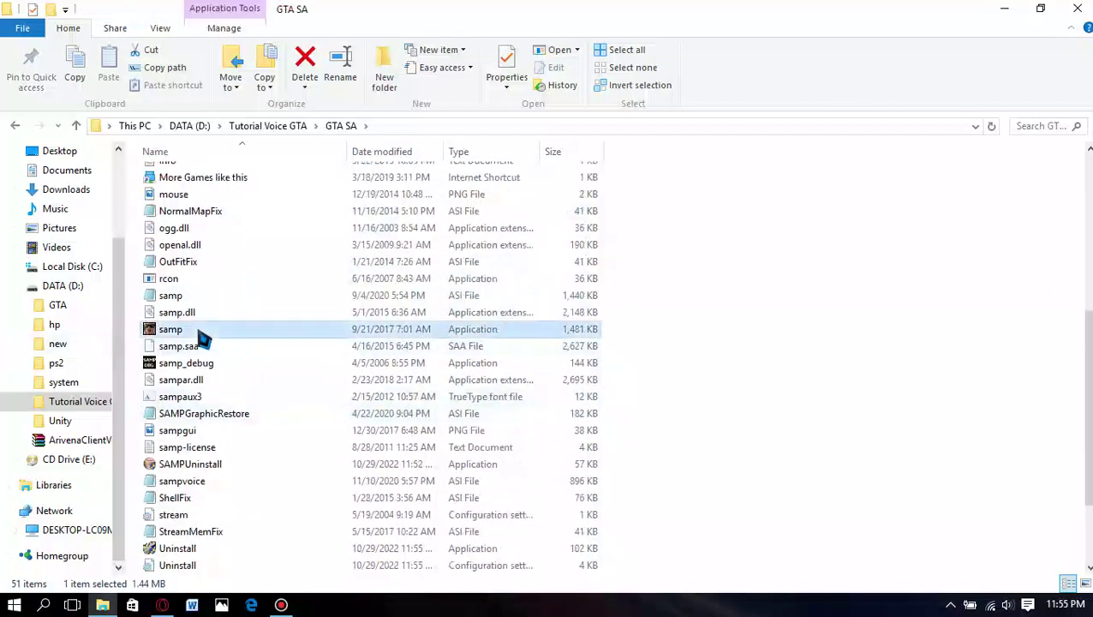
double_click(197, 332)
- Connect to the [BETA] Relative Roleplay | Voice _Chat server, log in with the account password and load the existing character
left_click(415, 262)
left_click(394, 291)
left_click(370, 278)
left_click(358, 295)
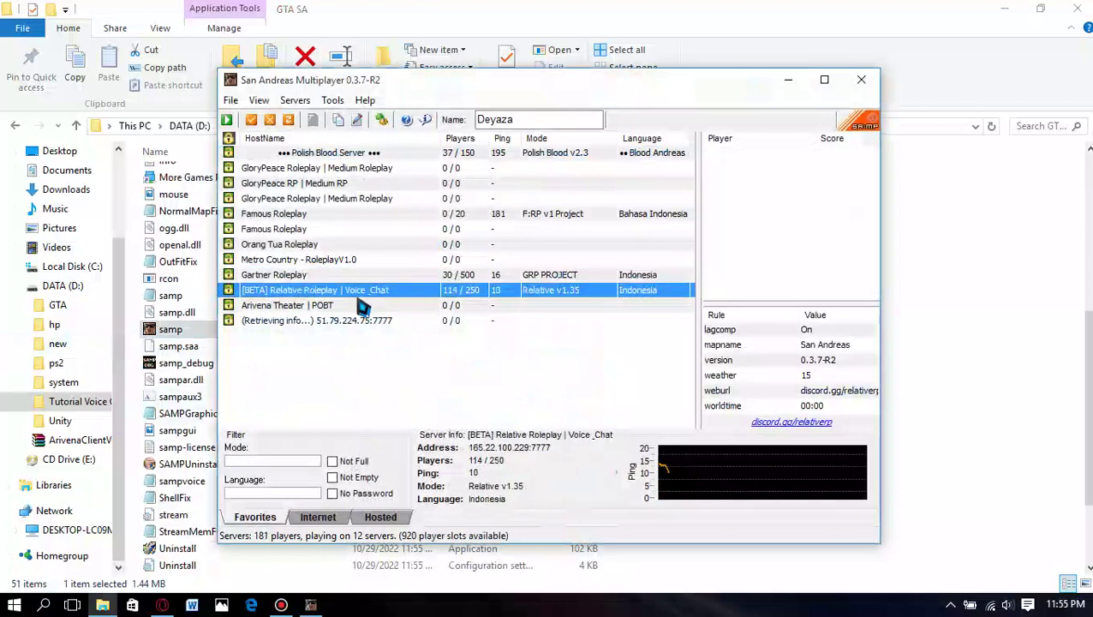
double_click(360, 295)
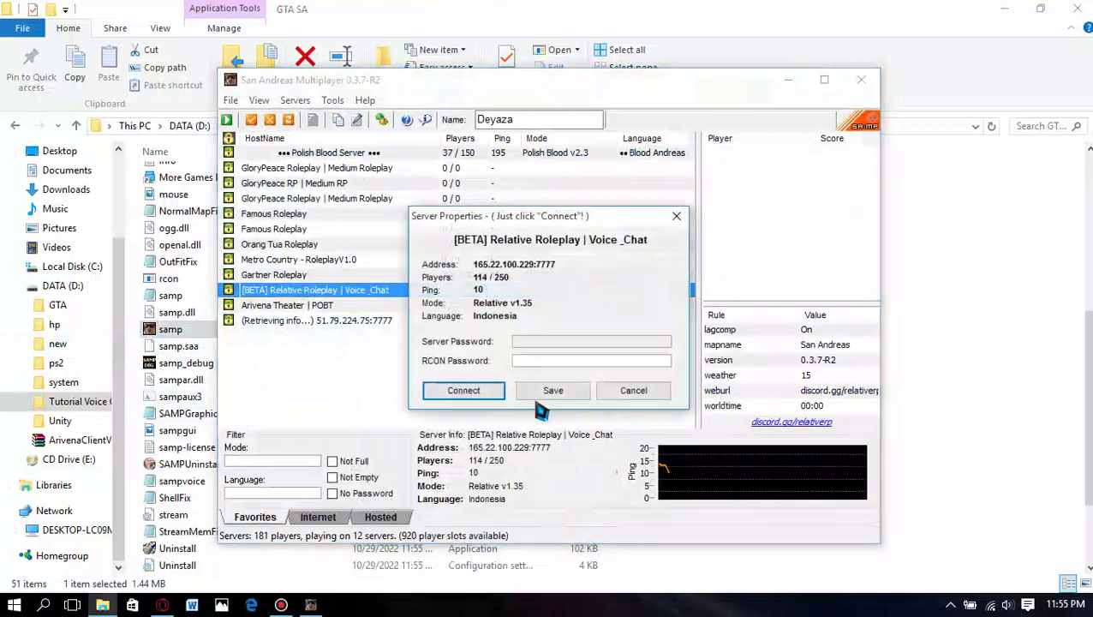
left_click(463, 391)
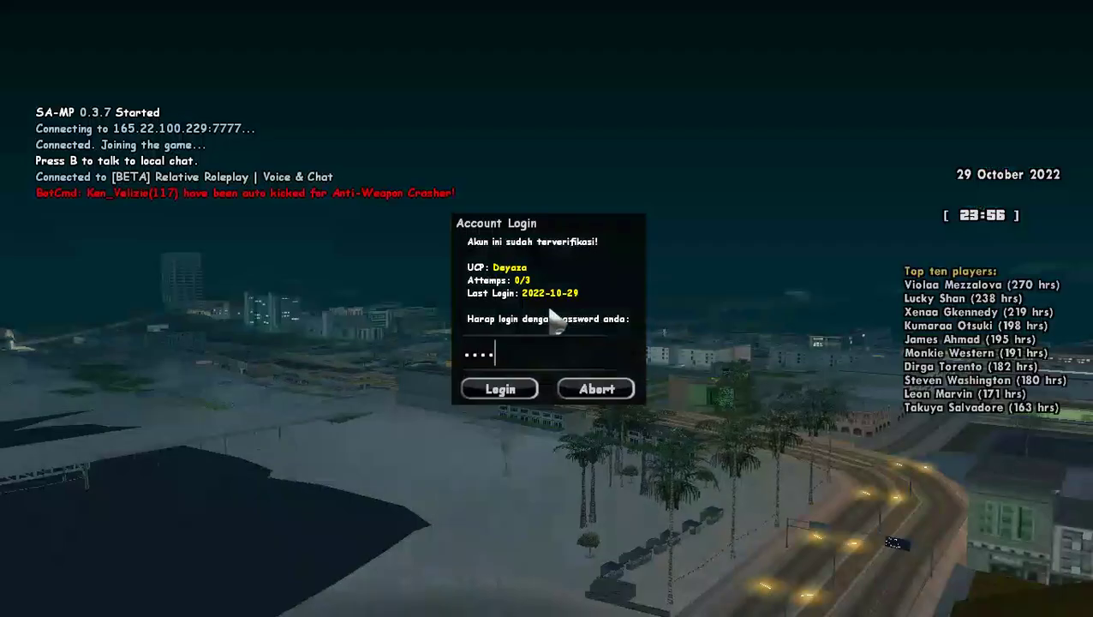
key("Return")
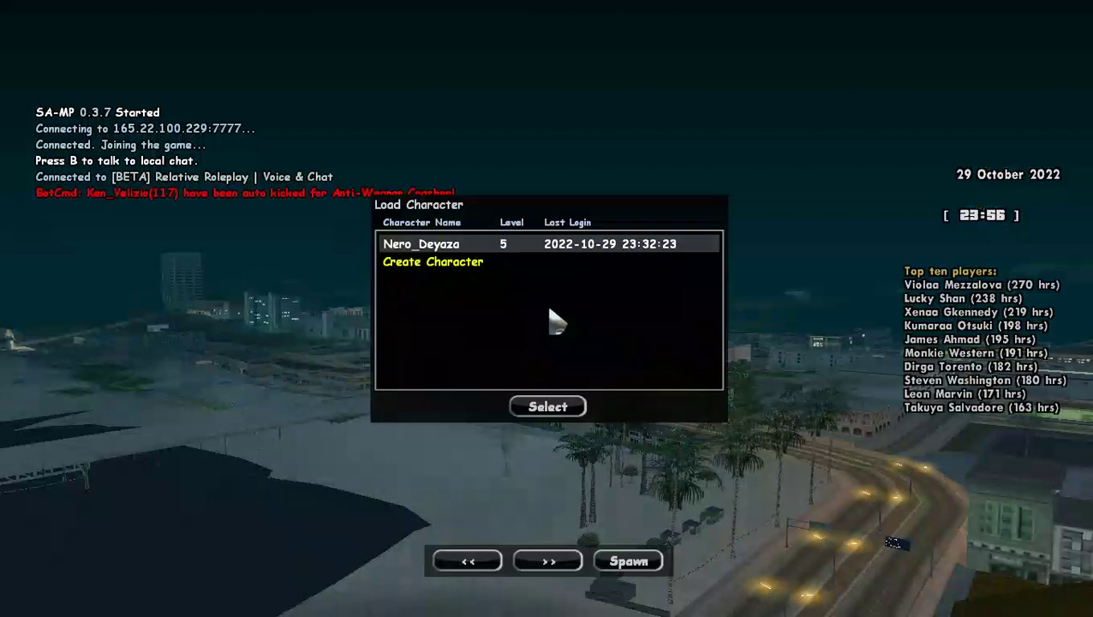
key("Return")
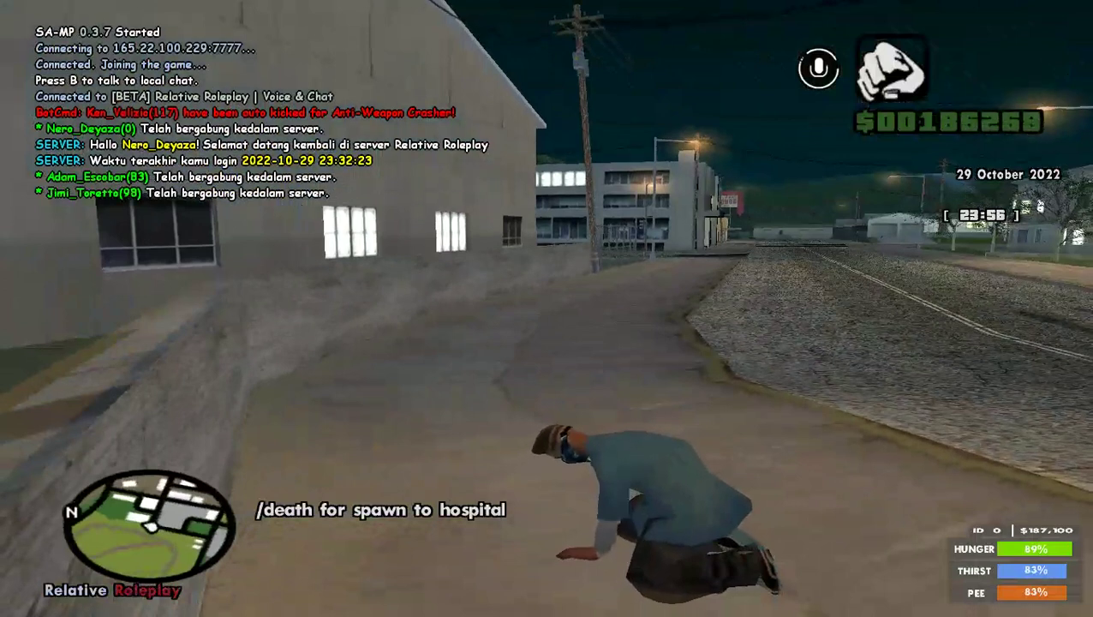
- In the in-game voice chat settings, choose the first Microphone (High Definition Audio Device) as the microphone's input device
key("F10")
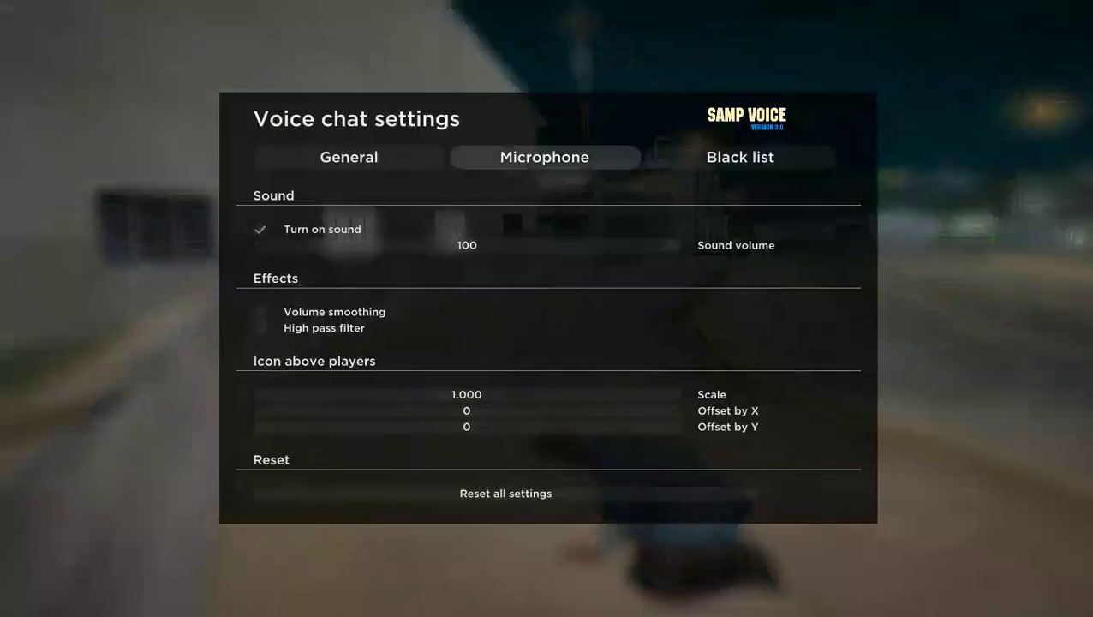
left_click(545, 157)
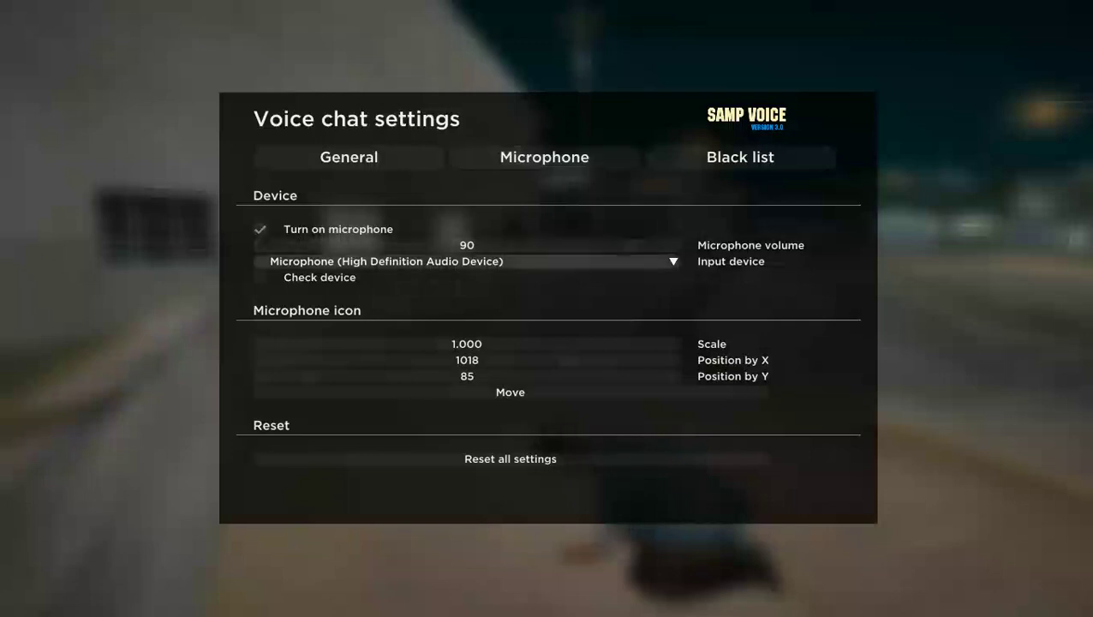
left_click(467, 261)
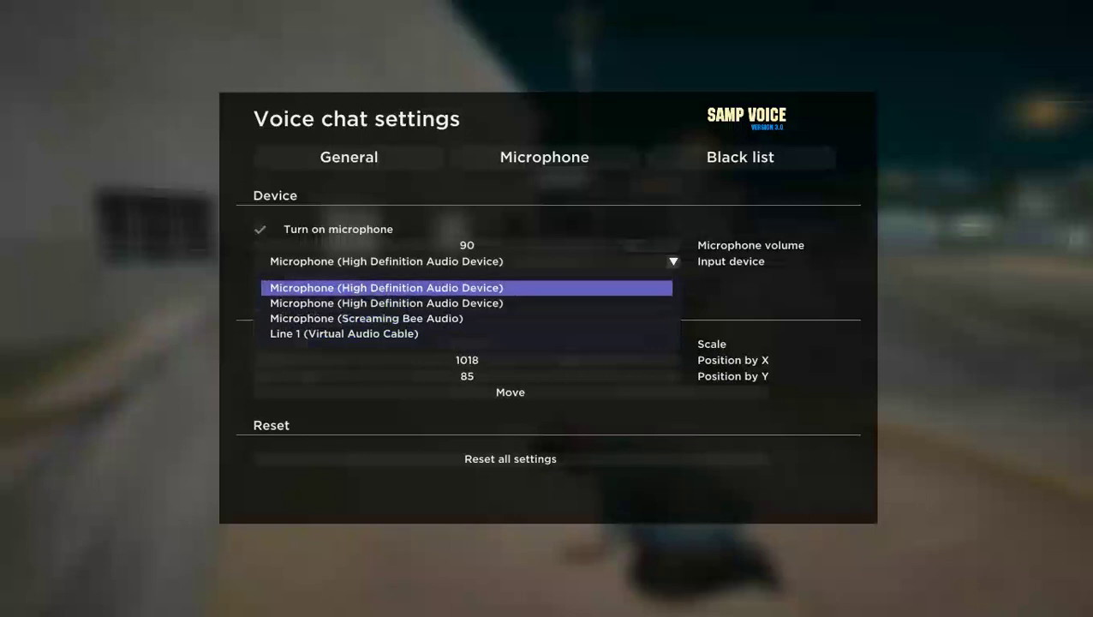
left_click(386, 288)
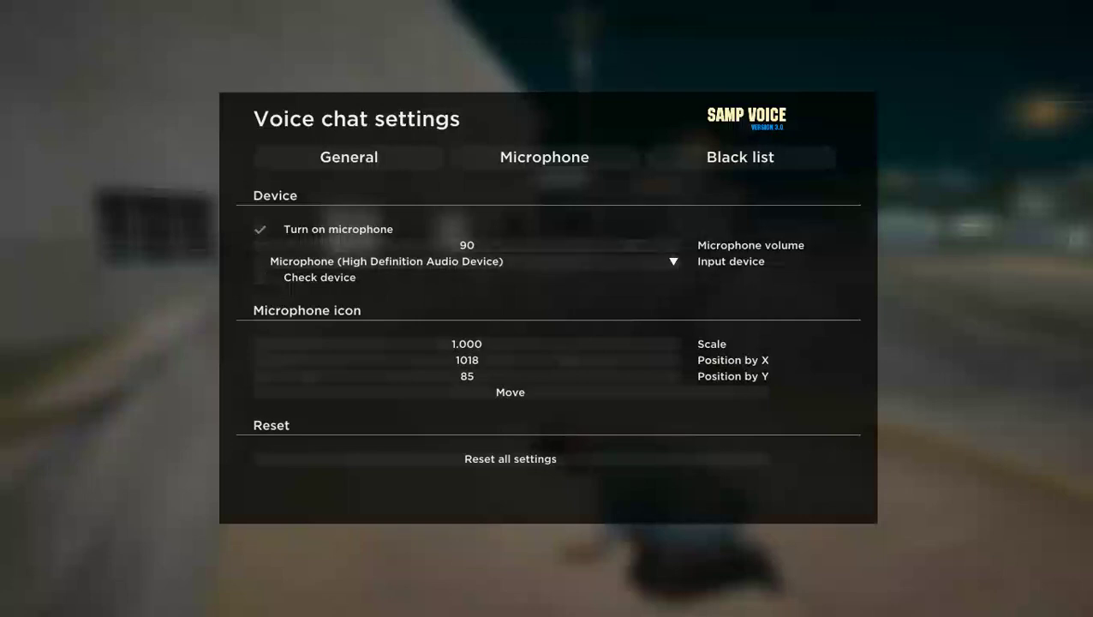
key("Escape")
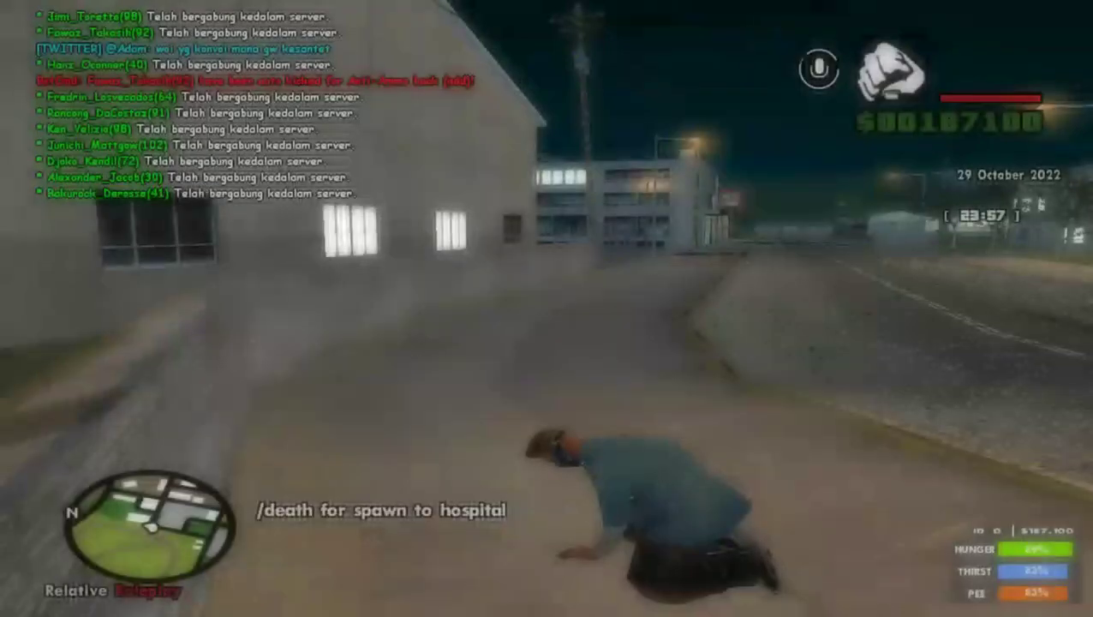
- Quit the game with the /q chat command, minimize the San Andreas Multiplayer client and return to the GTA SA folder
key("w")
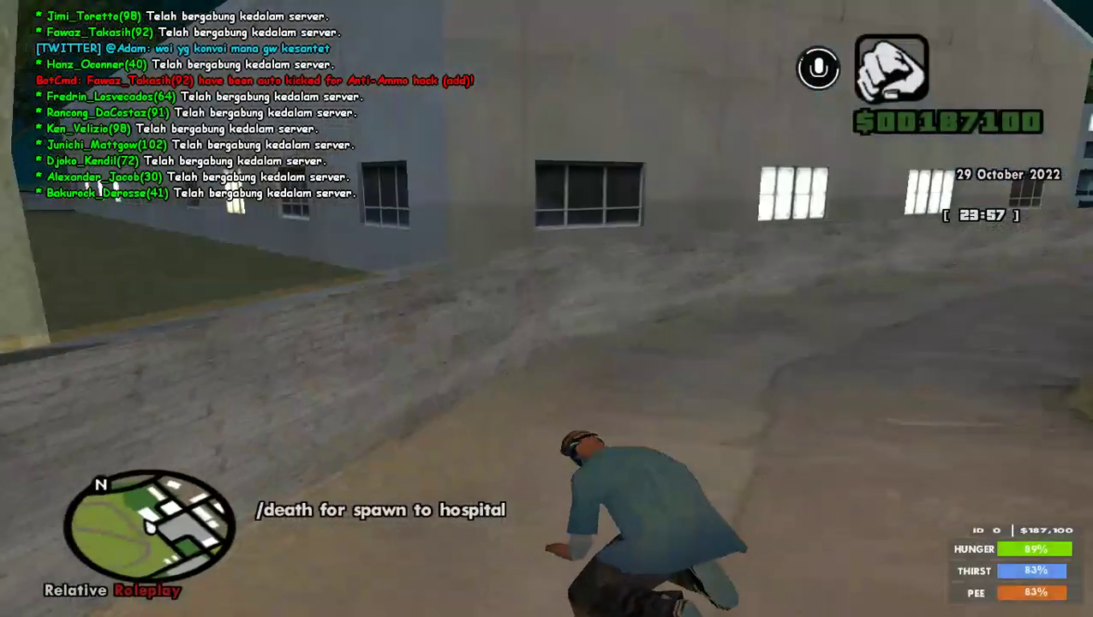
key("w")
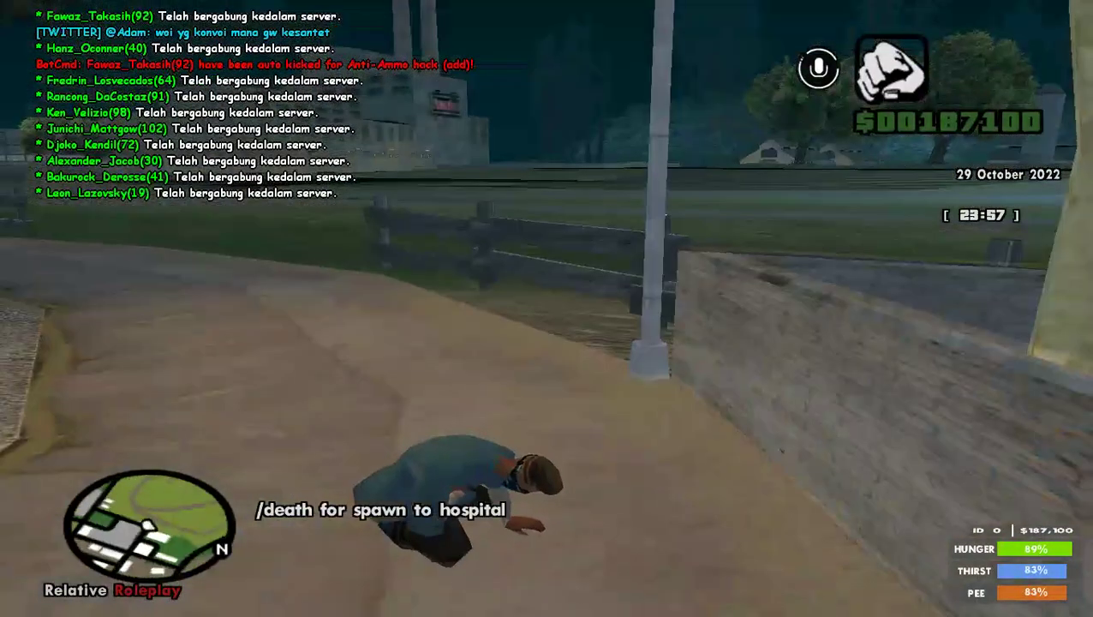
type("t/")
type("q")
key("Return")
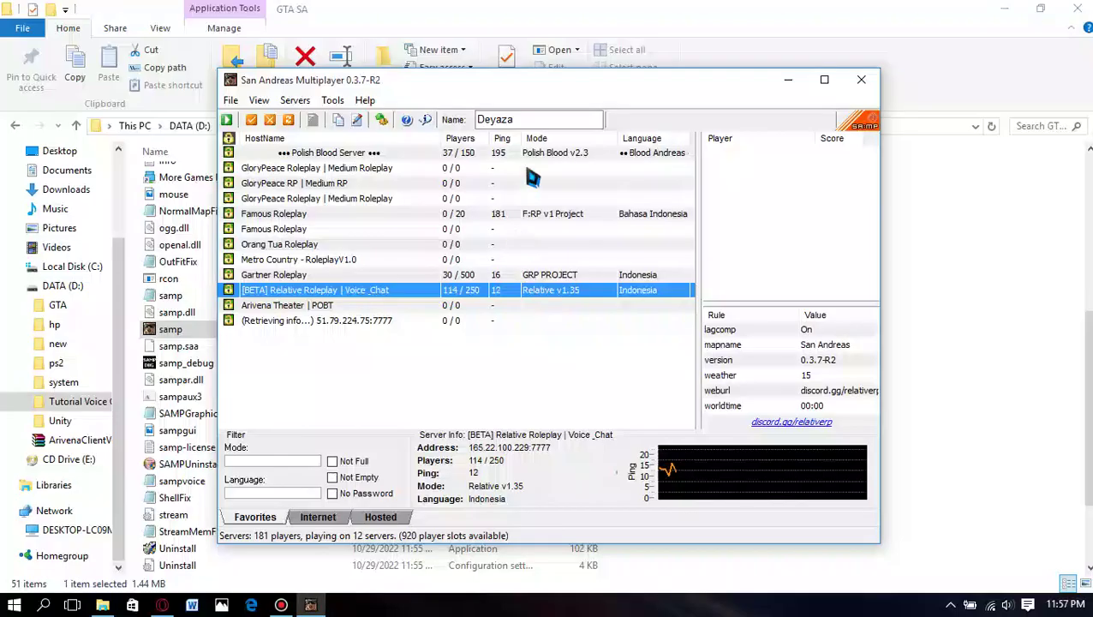
left_click(788, 81)
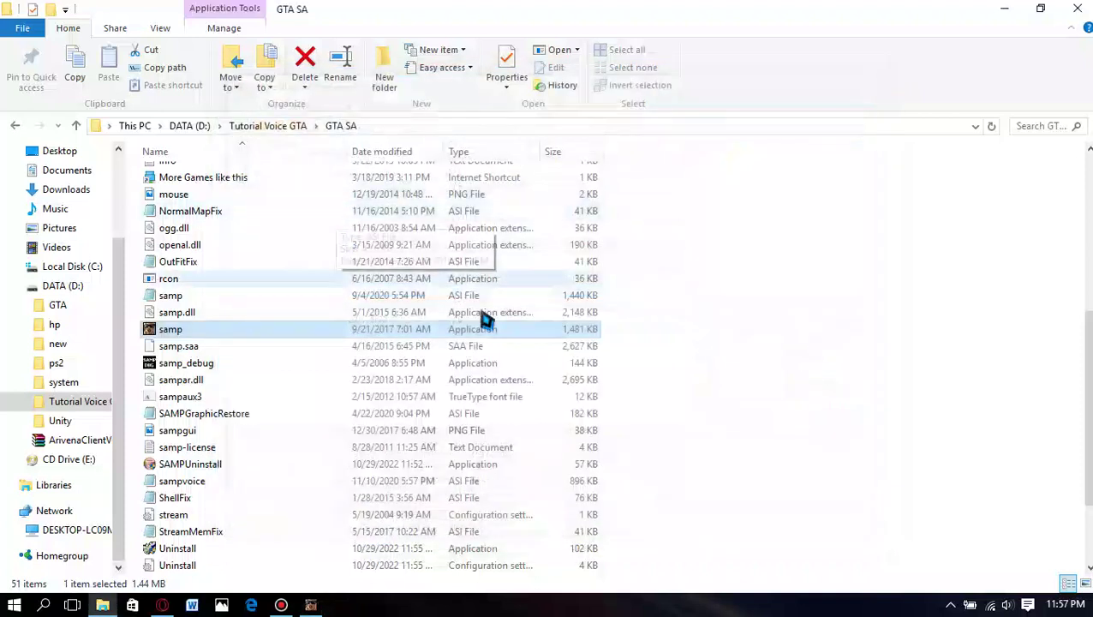
left_click(891, 297)
scroll(775, 276, "up", 7)
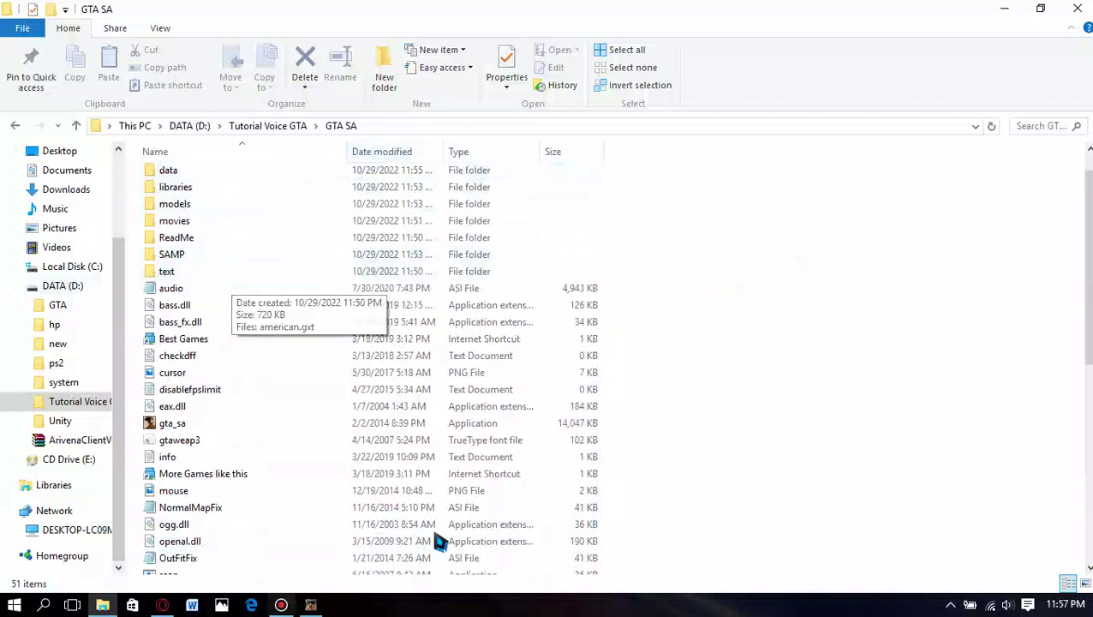
- Switch to the browser to view the YouTube video on fixing the missing SAMP voice chat microphone, and minimize the GTA SA folder window
left_click(162, 604)
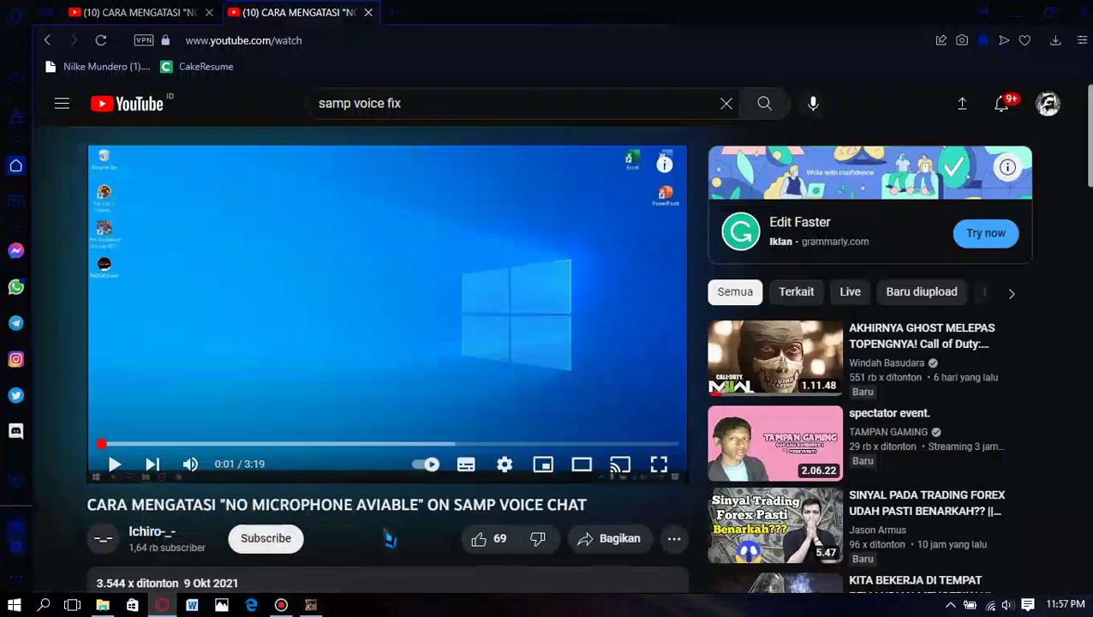
scroll(358, 517, "down", 2)
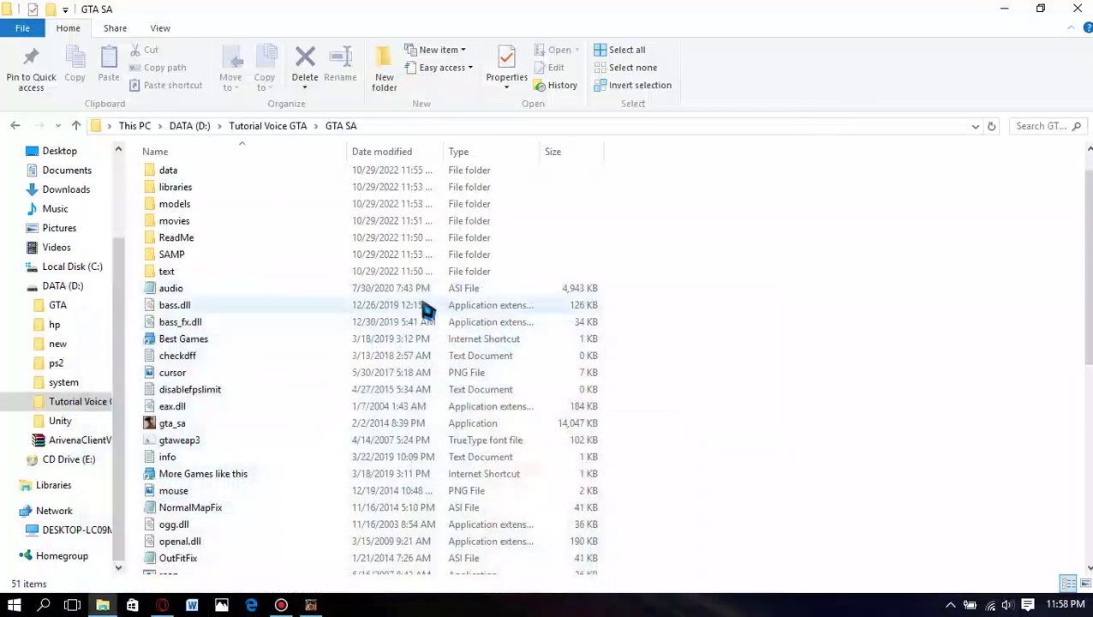
left_click(1002, 10)
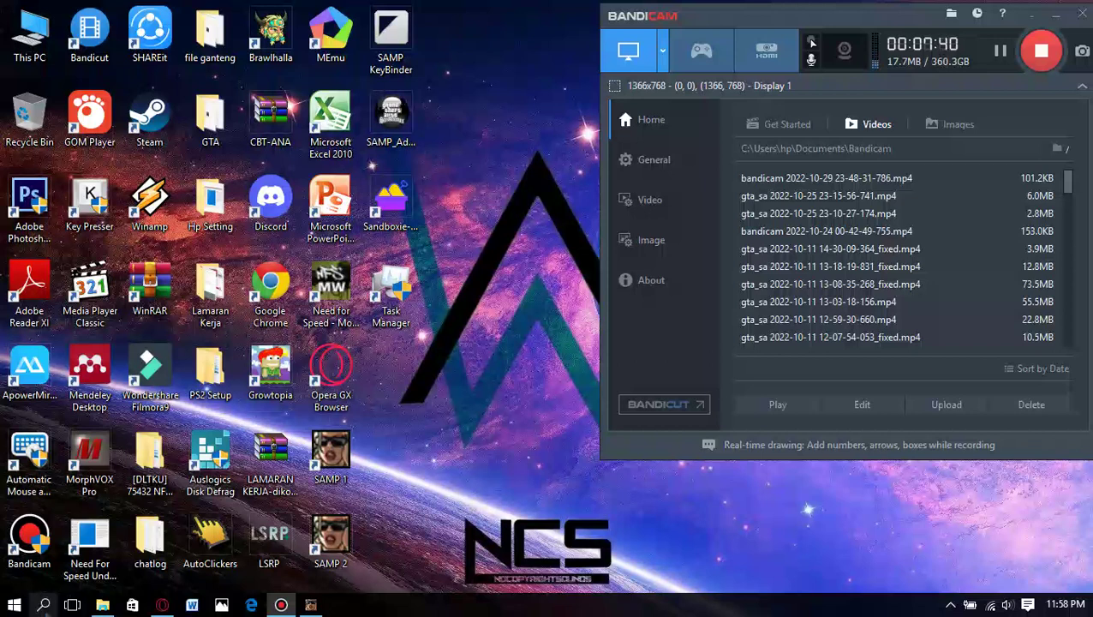
- Search Windows for "device", open Device Manager and expand the Sound, video and game controllers category
left_click(43, 604)
type("device")
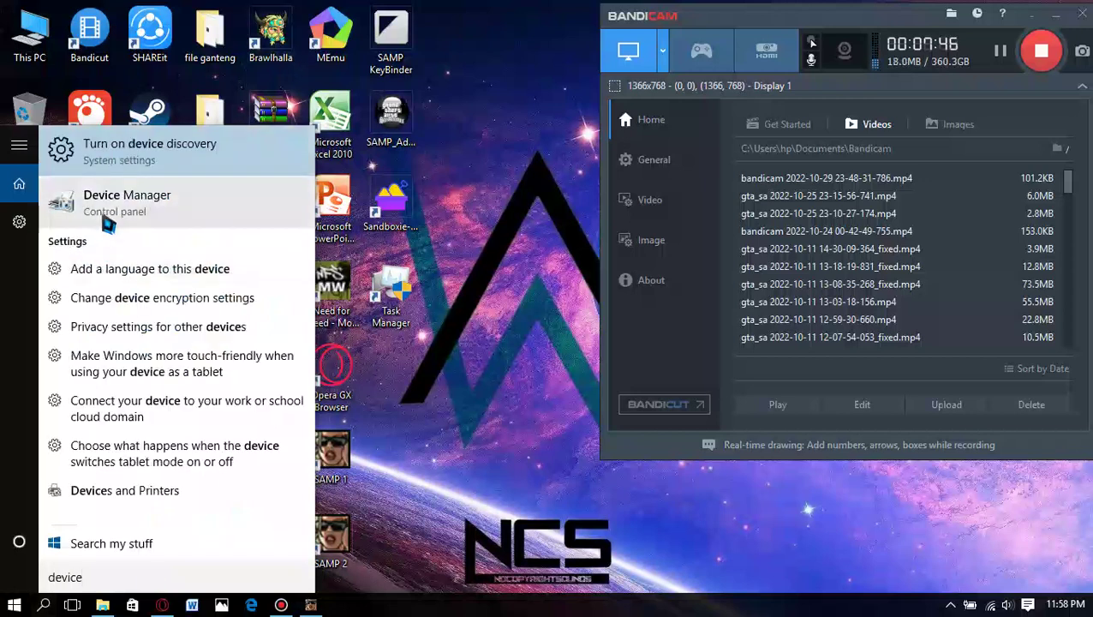
left_click(104, 214)
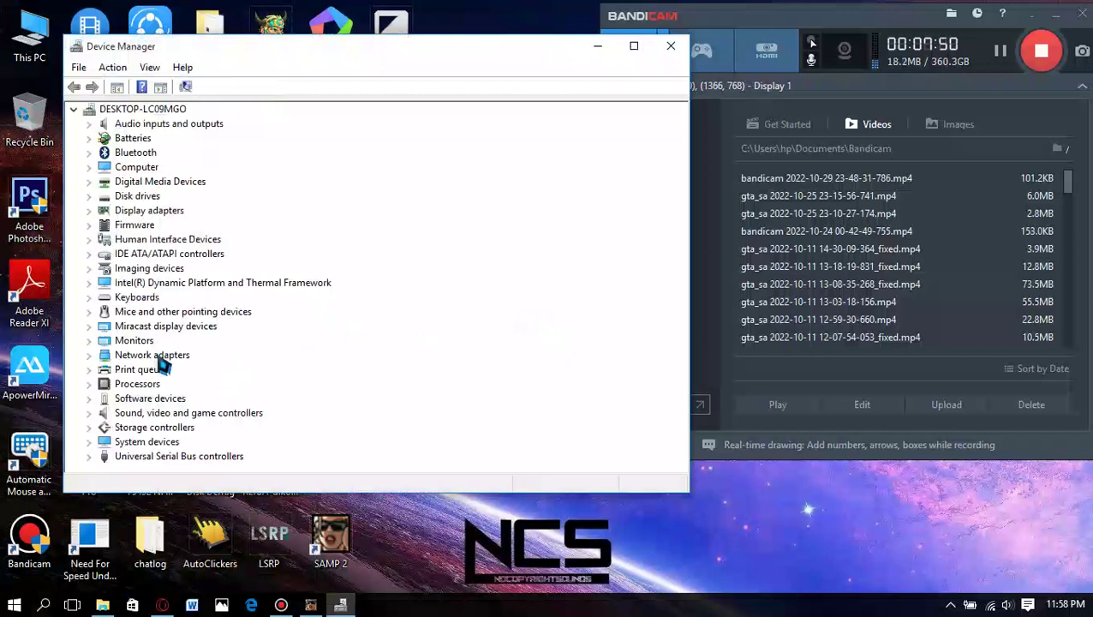
left_click(89, 414)
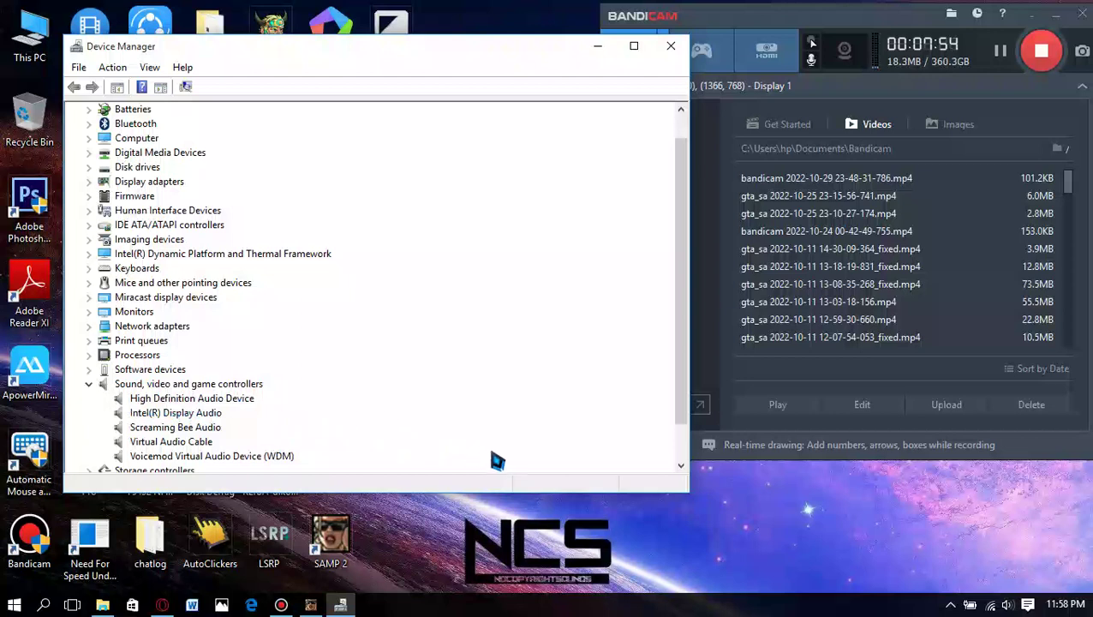
scroll(492, 455, "down", 1)
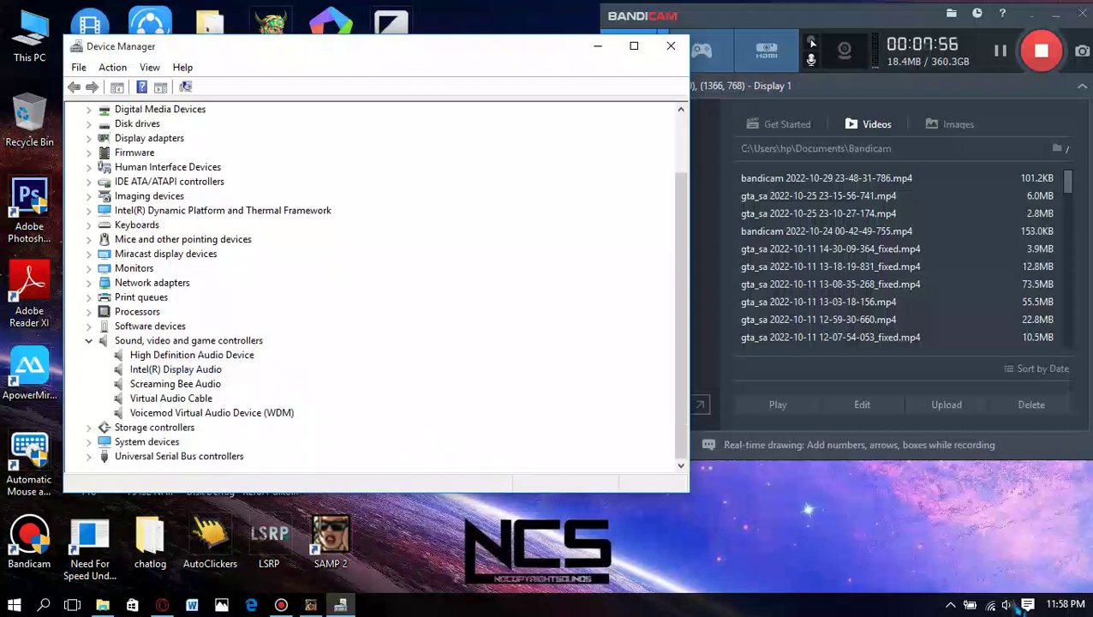
- Start a manual driver update for the High Definition Audio Device, selecting its model from the list of drivers on the computer, and cancel the wizard
left_click(214, 357)
right_click(213, 358)
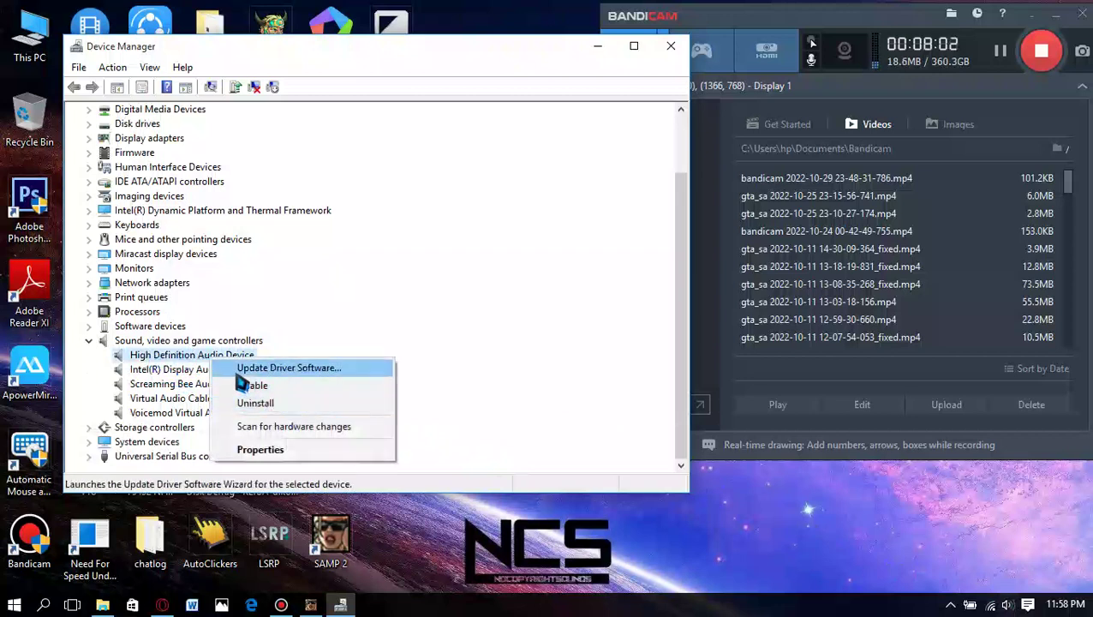
left_click(274, 371)
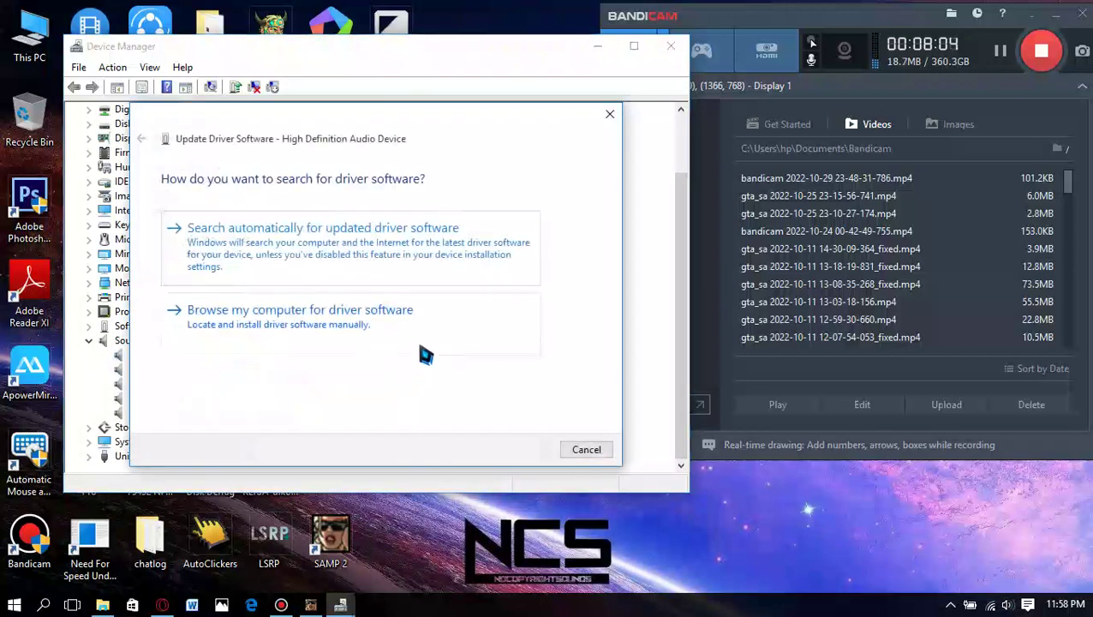
left_click(266, 324)
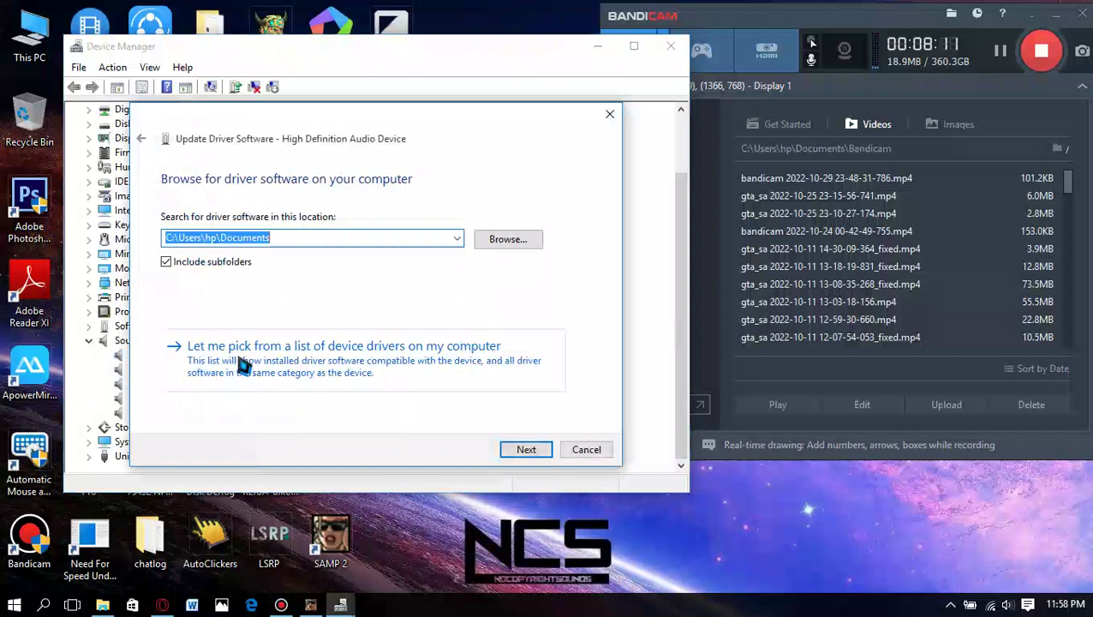
left_click(336, 358)
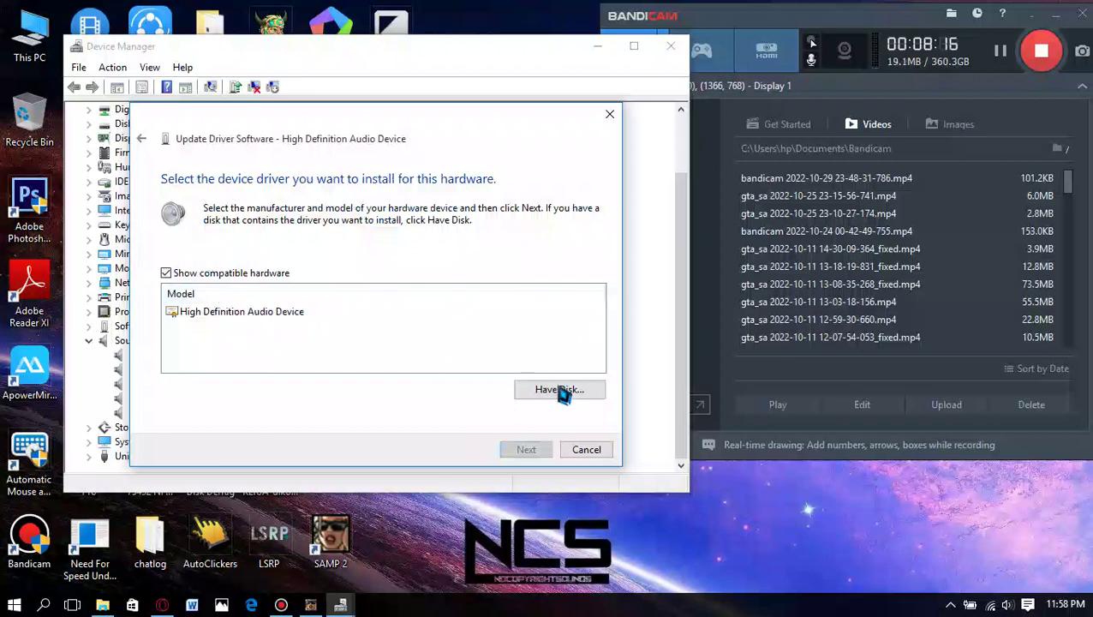
left_click(228, 315)
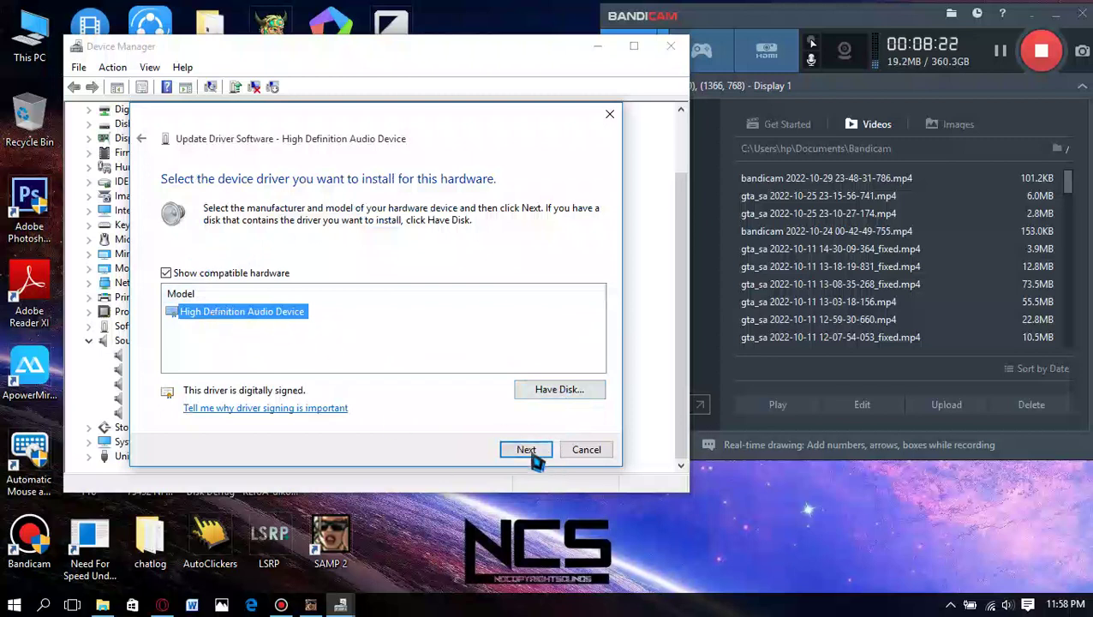
left_click(573, 454)
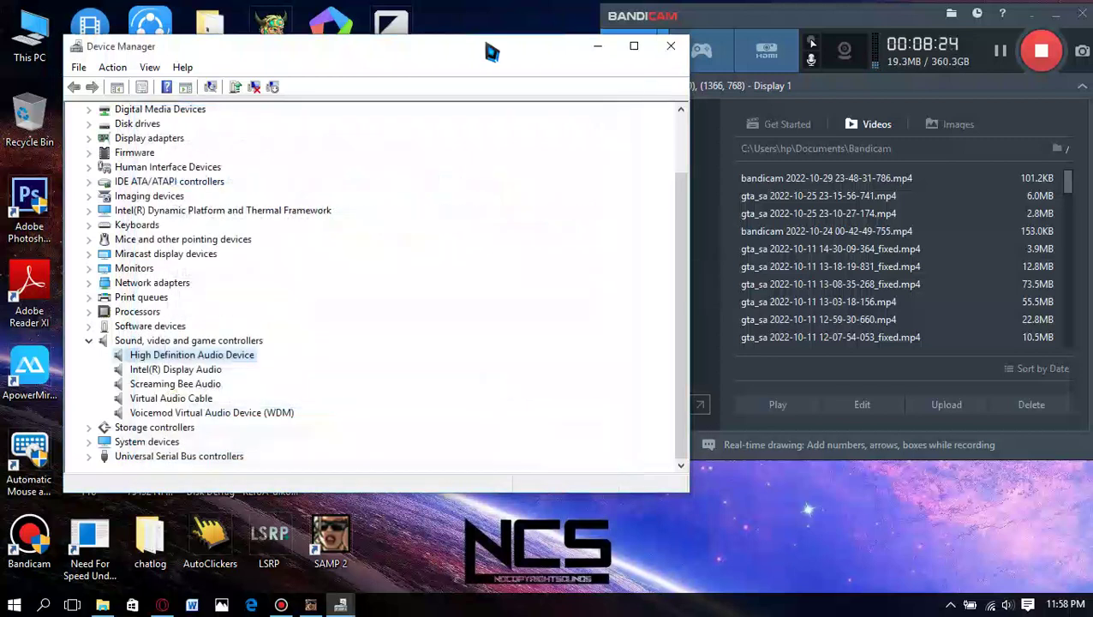
- Collapse the Sound, video and game controllers category and minimize the Device Manager window
left_click(89, 342)
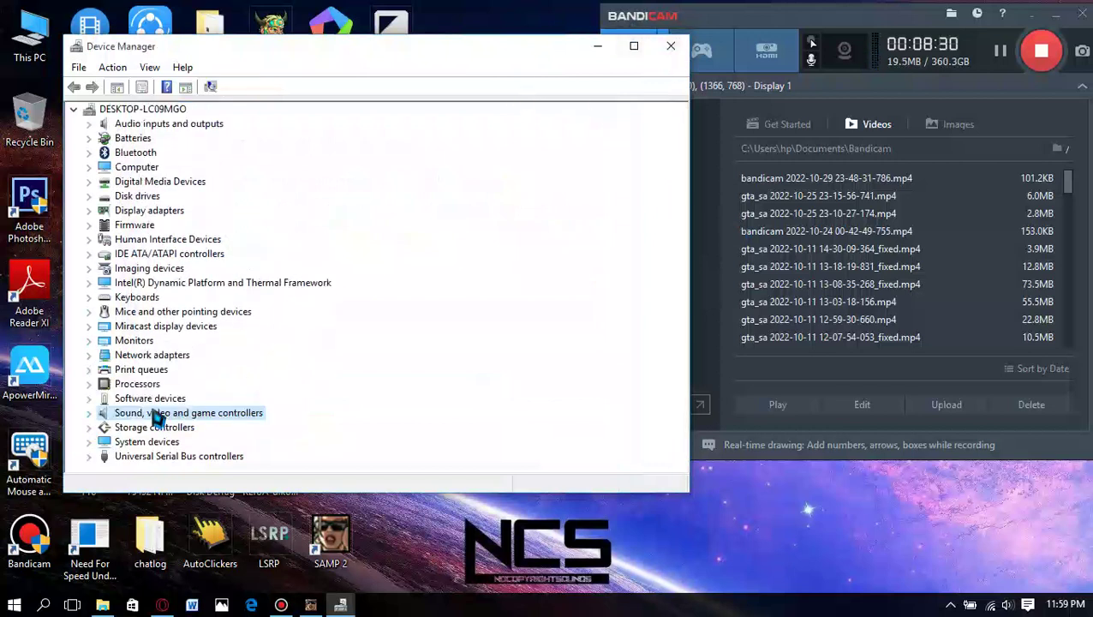
left_click(90, 414)
left_click(90, 385)
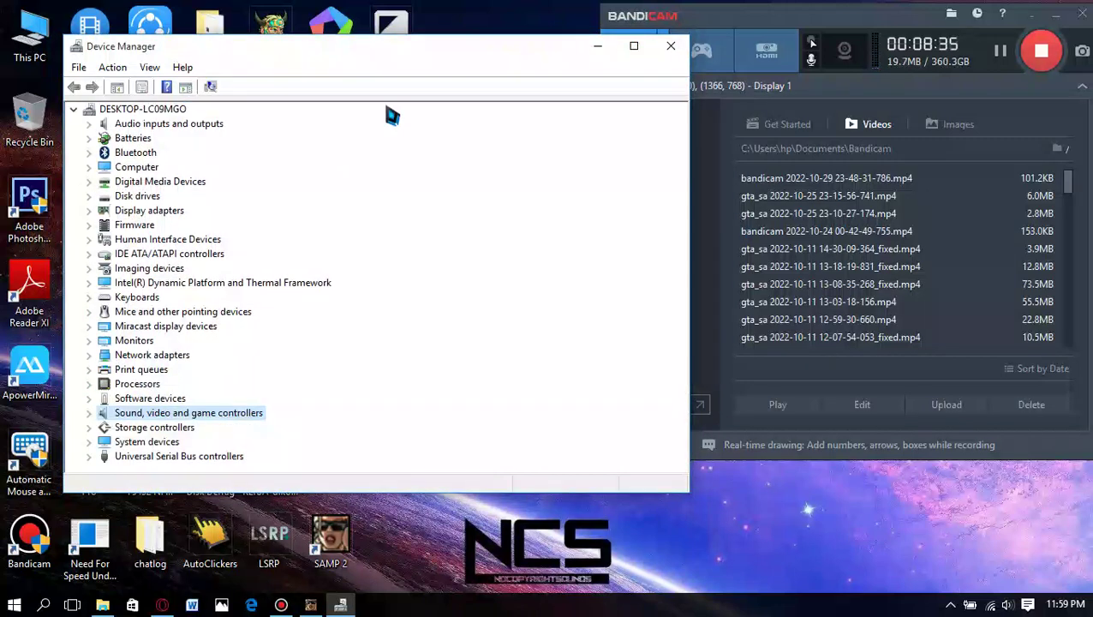
left_click_drag(649, 37, 899, 114)
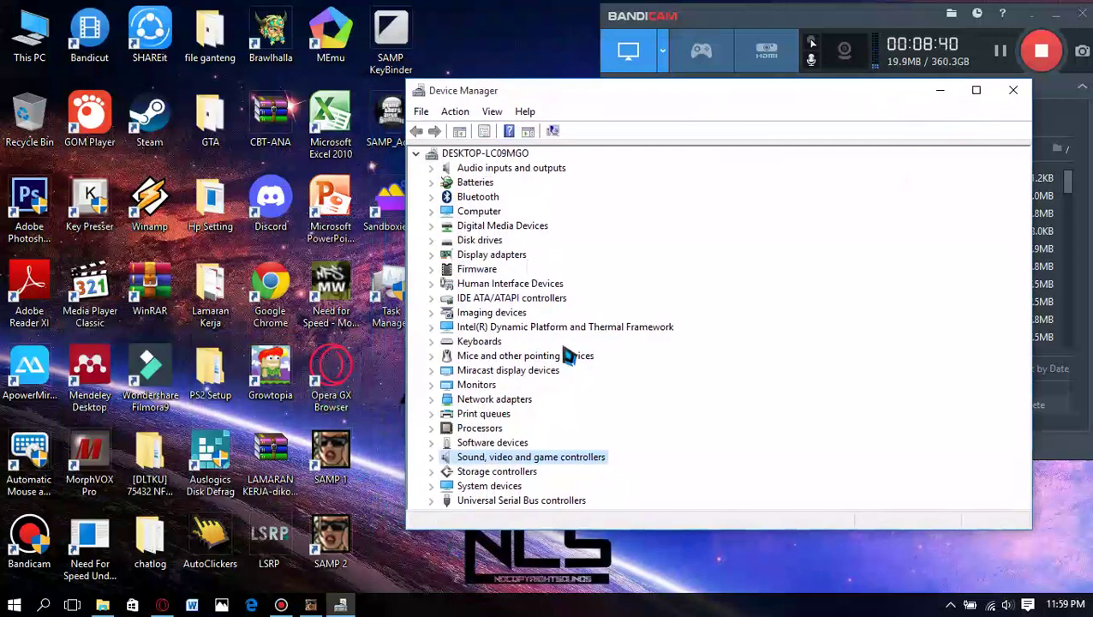
left_click(940, 90)
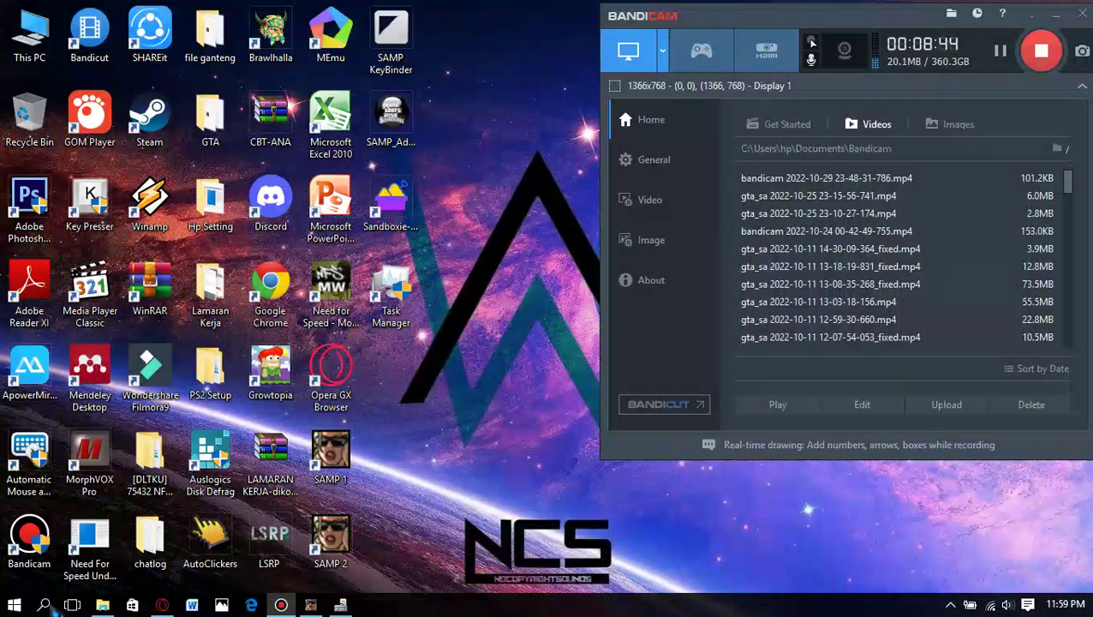
- Search Windows for "control", open Control Panel and bring up its list of programs to uninstall
left_click(47, 606)
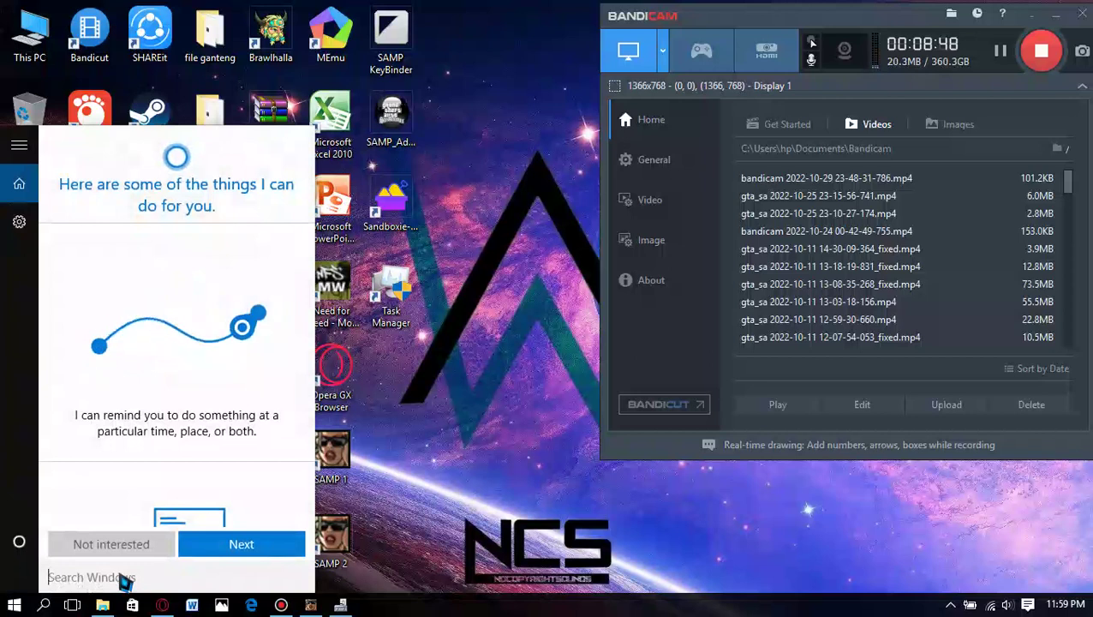
type("control")
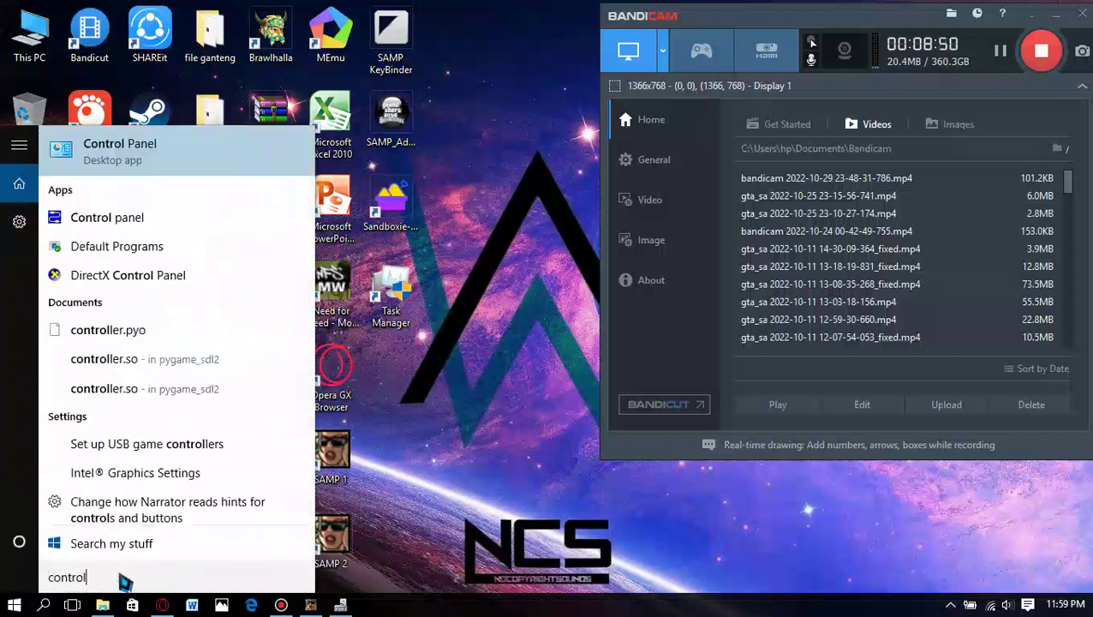
left_click(131, 168)
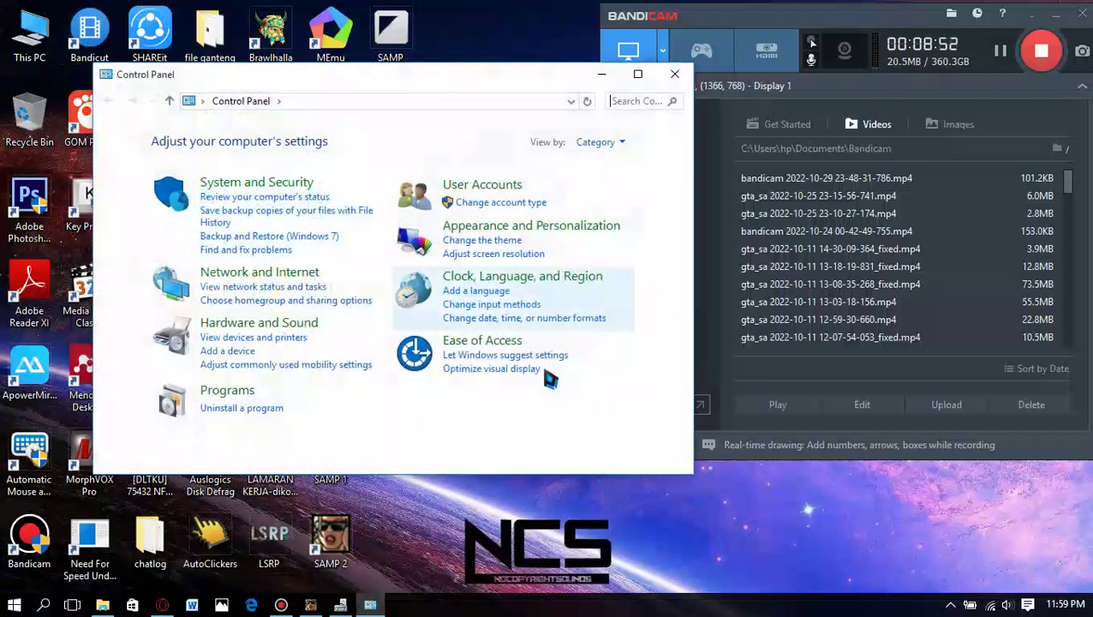
left_click(266, 421)
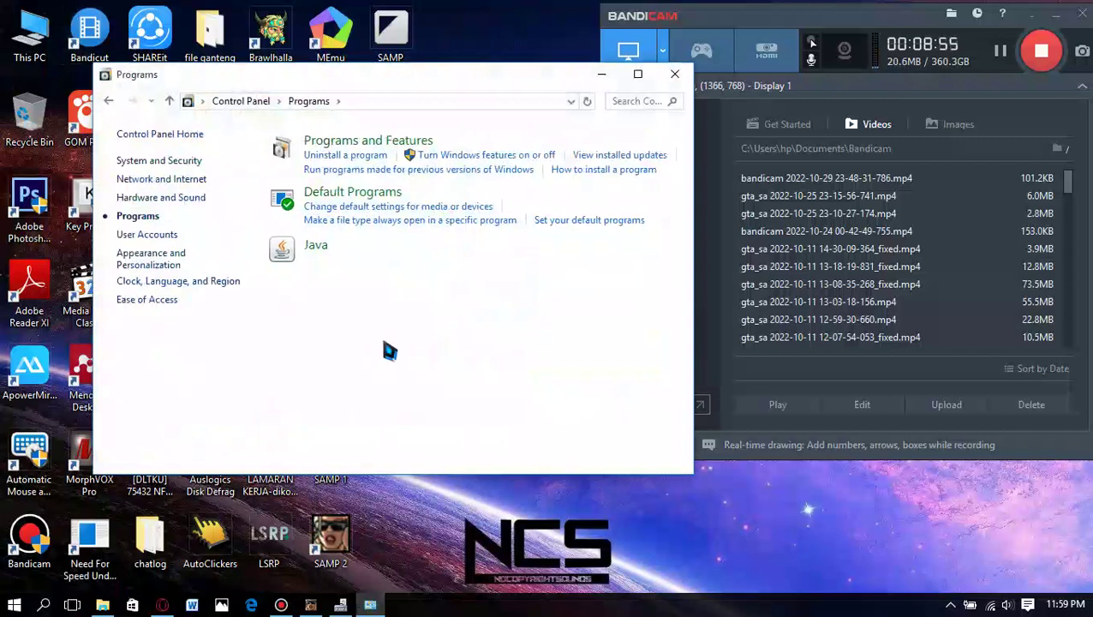
left_click(110, 101)
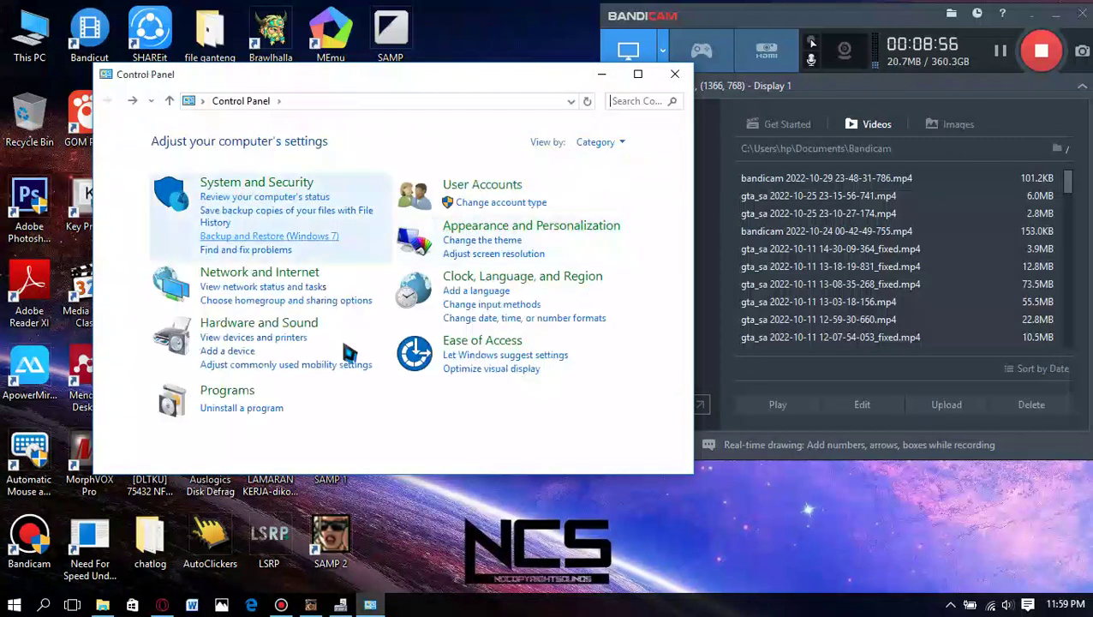
left_click(242, 420)
left_click(109, 101)
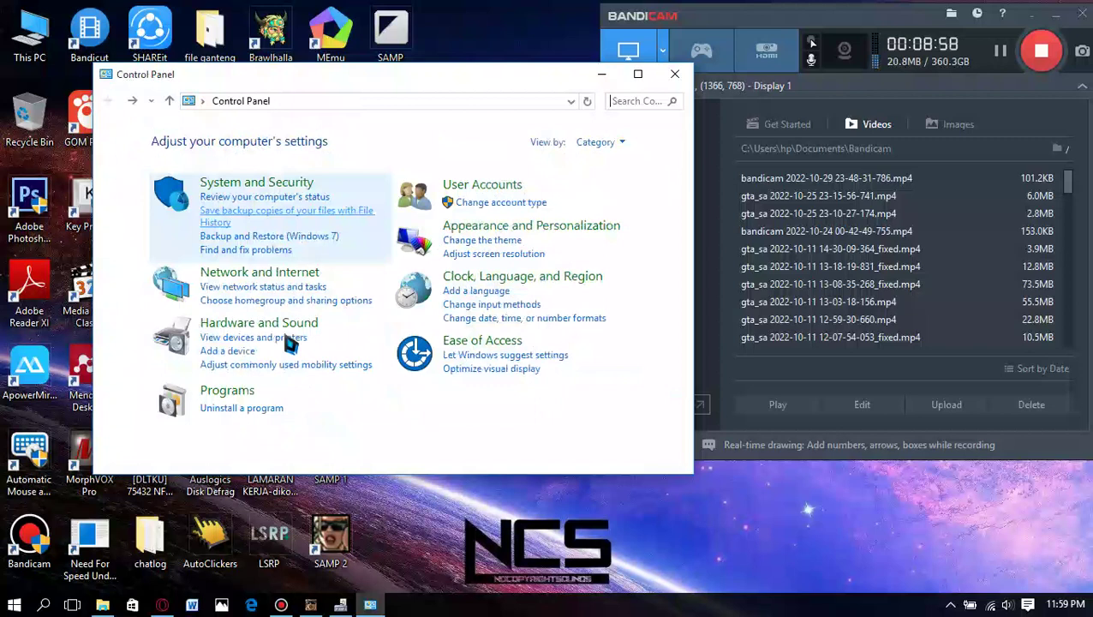
left_click(228, 414)
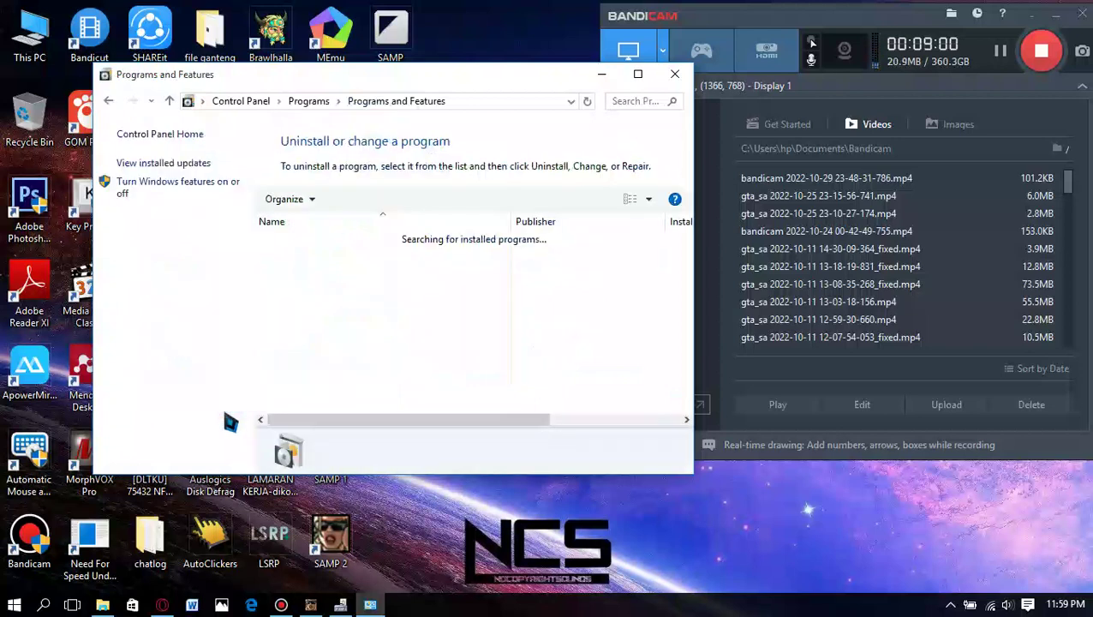
- Open the modify setup of Microsoft Visual C++ 2015-2019 Redistributable (x86) from the installed programs and cancel it
scroll(514, 328, "down", 5)
scroll(514, 329, "down", 7)
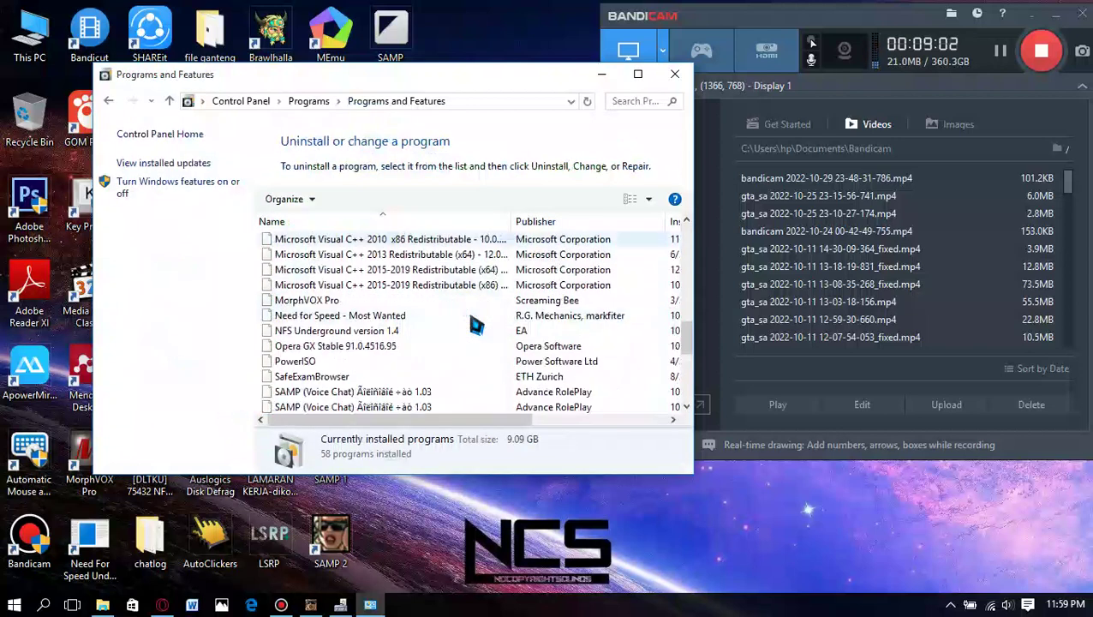
scroll(492, 326, "up", 1)
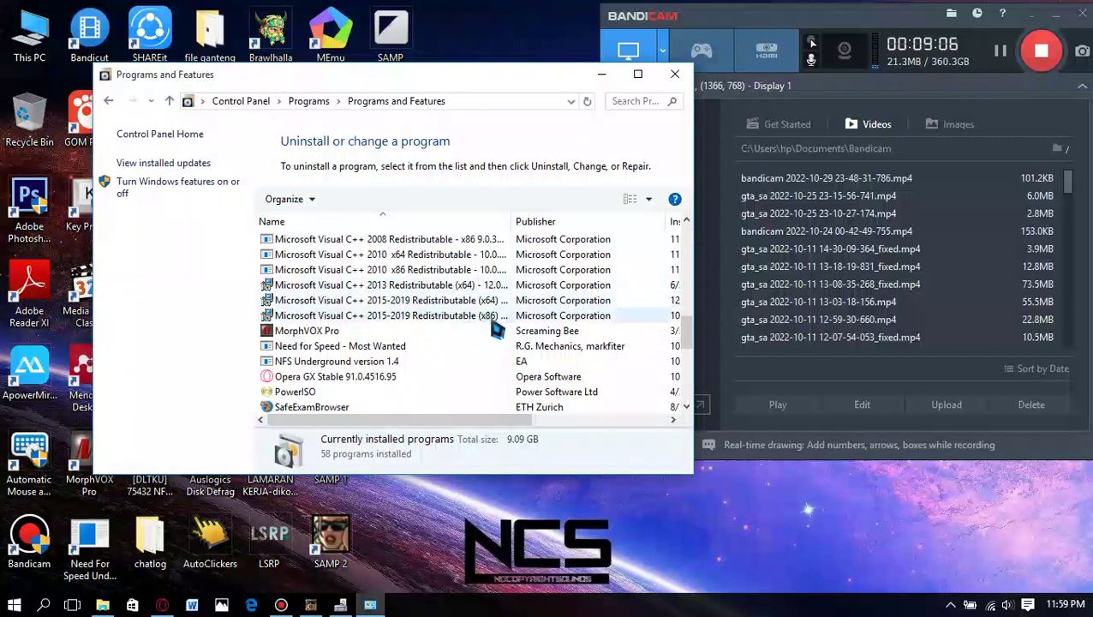
left_click(377, 319)
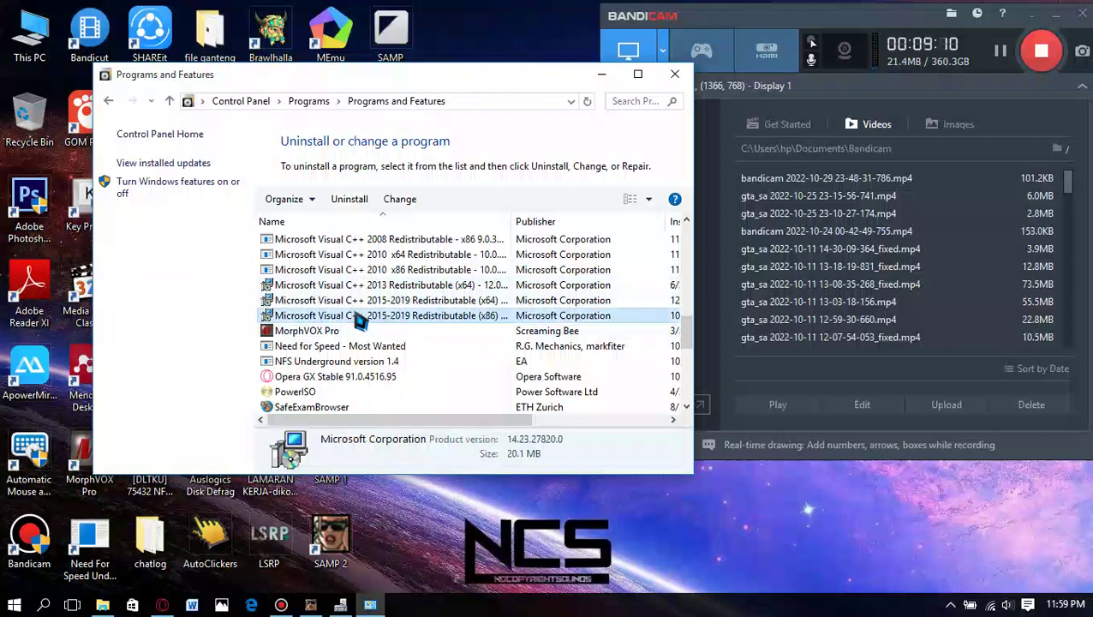
double_click(454, 319)
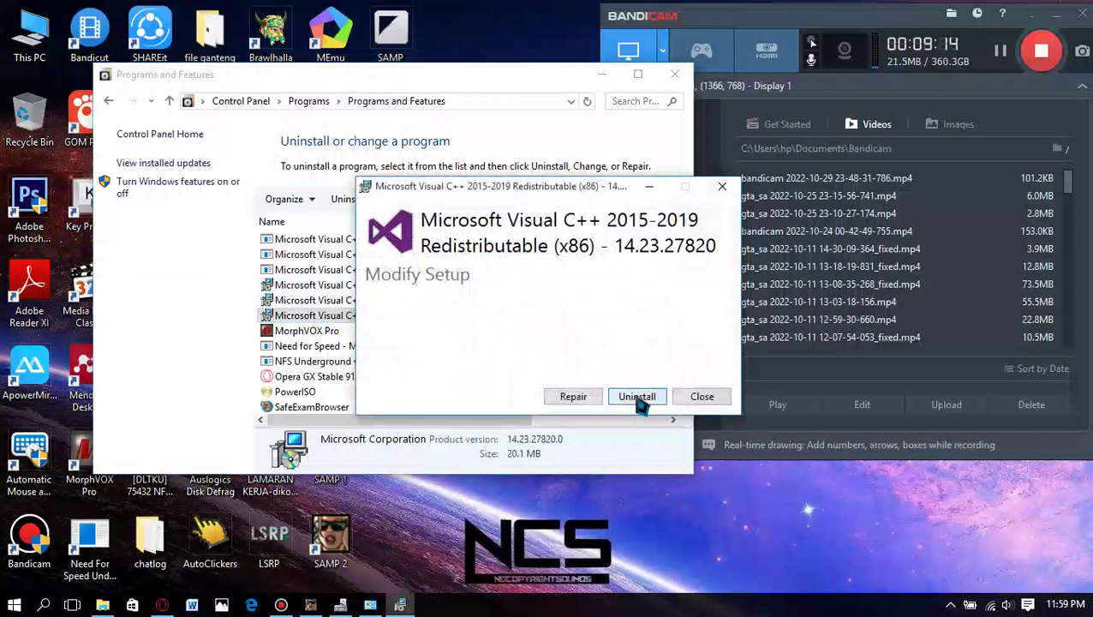
left_click(702, 397)
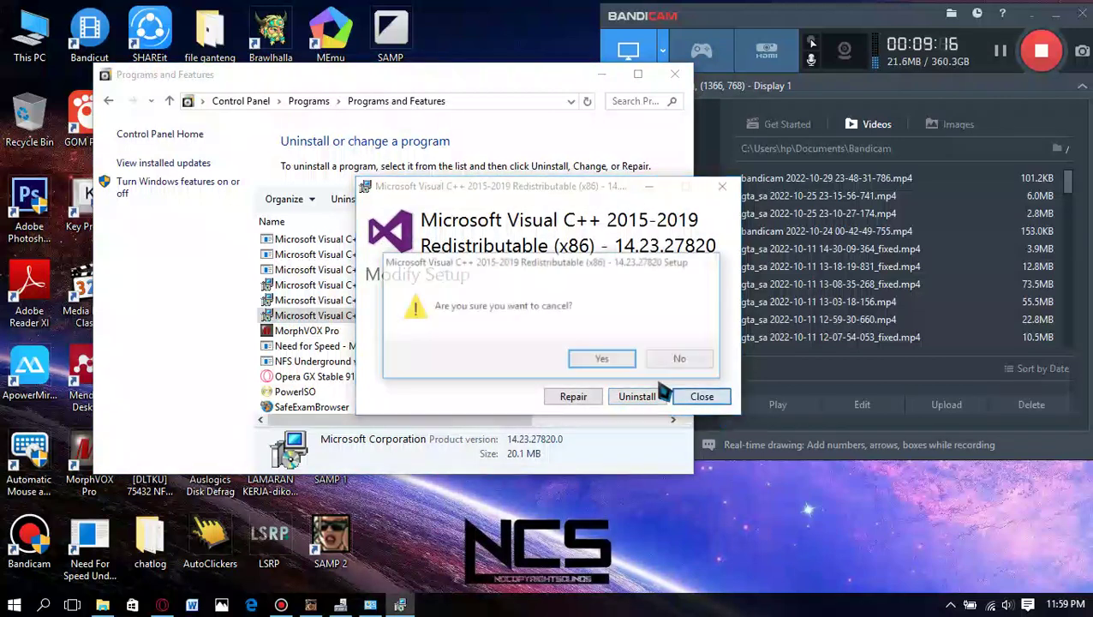
left_click(615, 360)
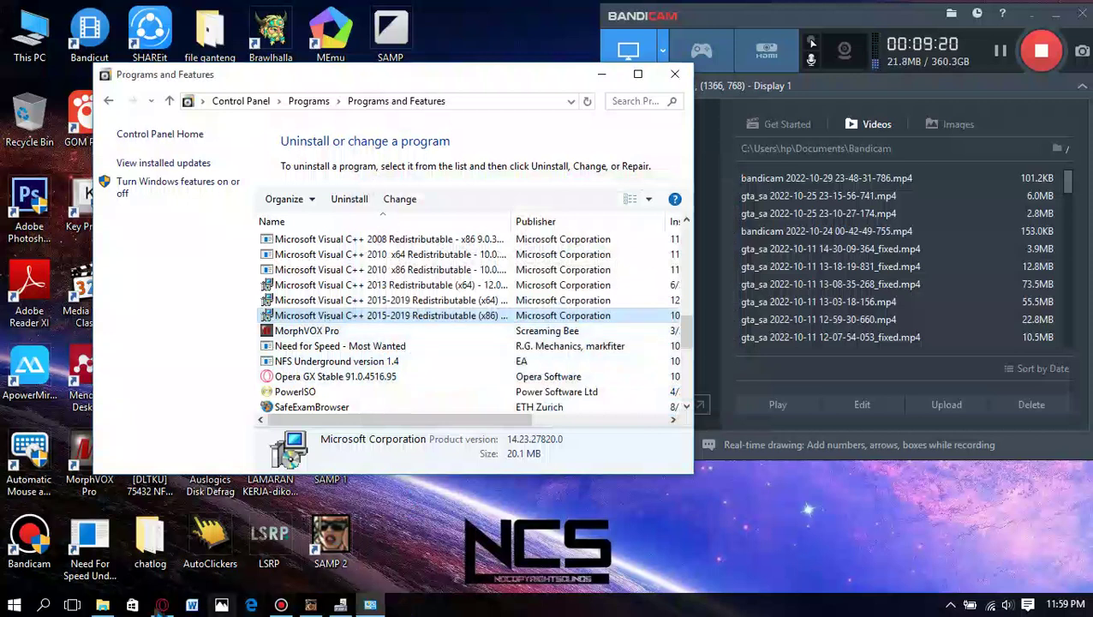
- Return to the Tutorial Voice GTA folder, open the samp voice archive and enter the samp voice folder inside it, dismissing the WinRAR licence reminder
left_click(102, 606)
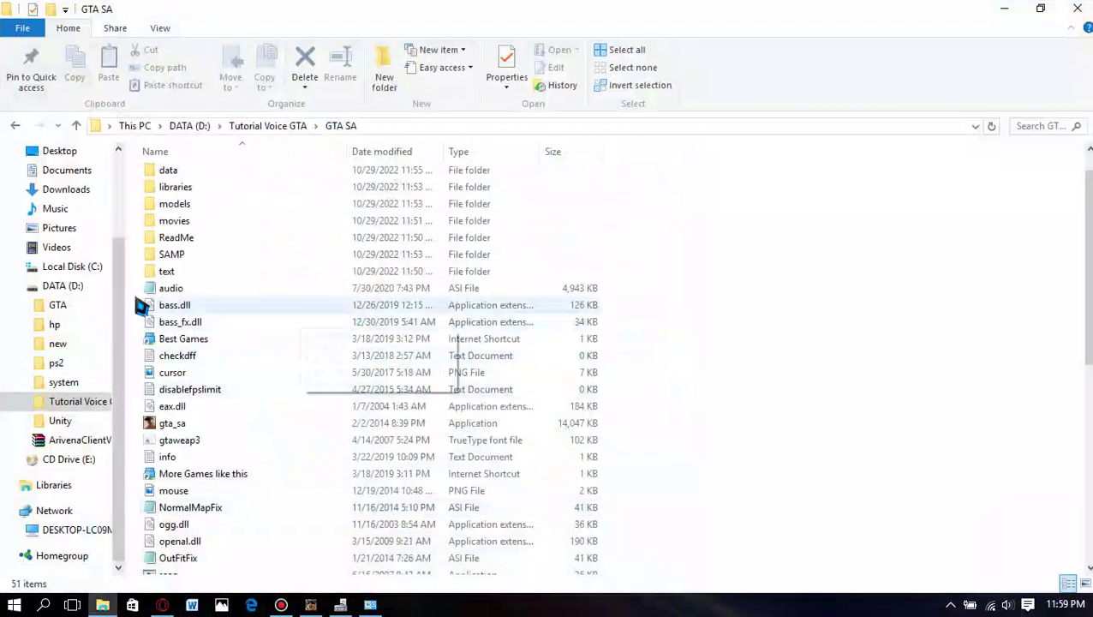
left_click(14, 125)
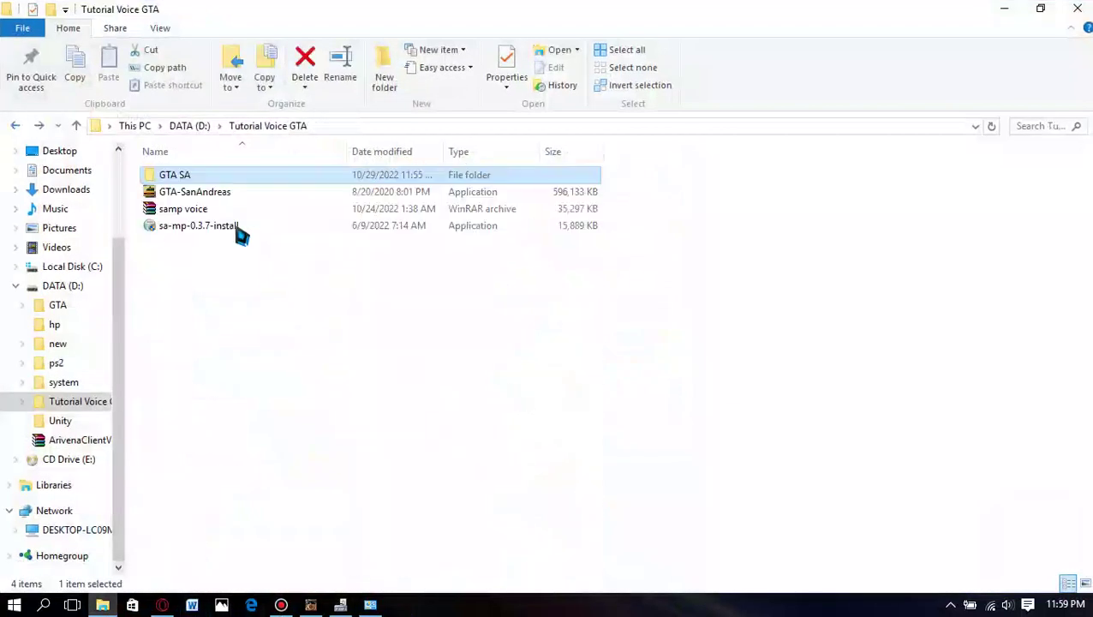
double_click(181, 209)
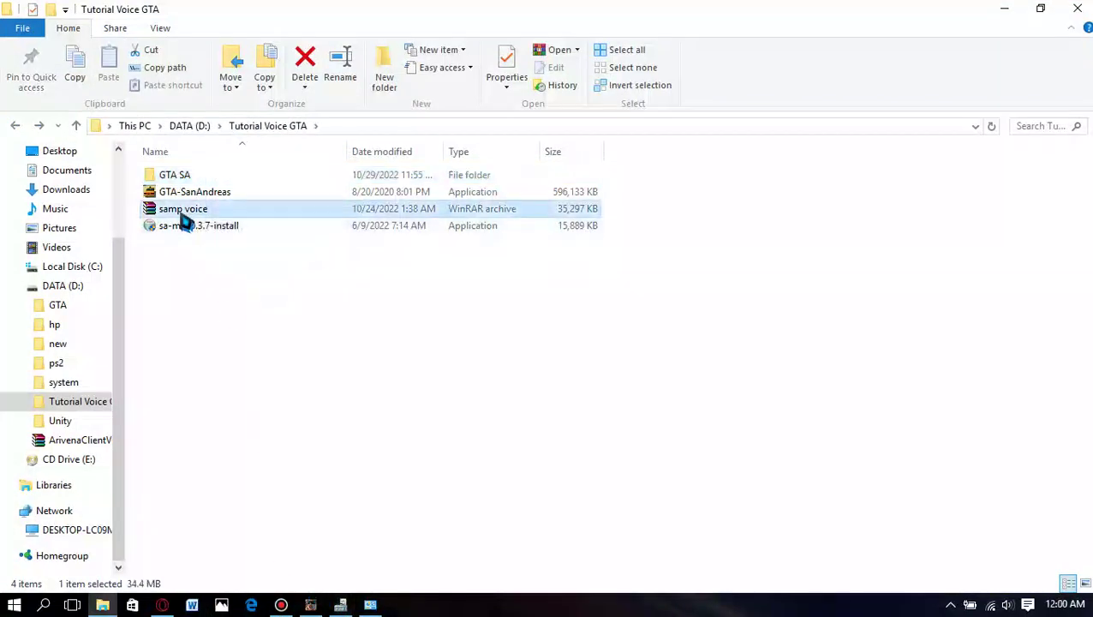
double_click(292, 306)
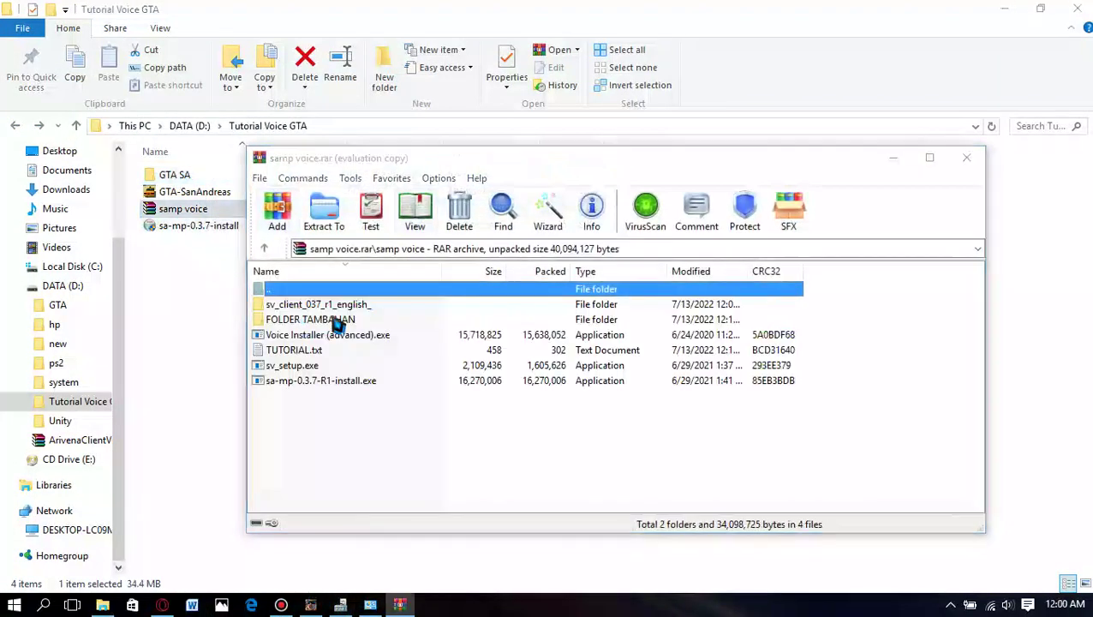
left_click(701, 353)
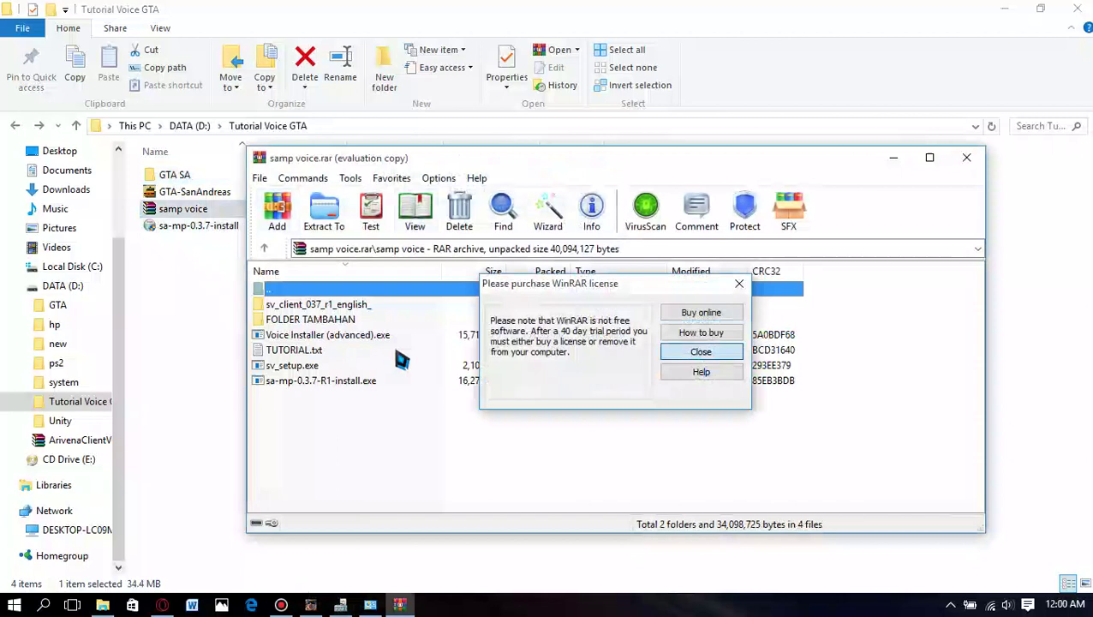
- Highlight Voice Installer (advanced).exe in the samp voice archive, minimize the archive window and look through the GTA SA folder
left_click(269, 337)
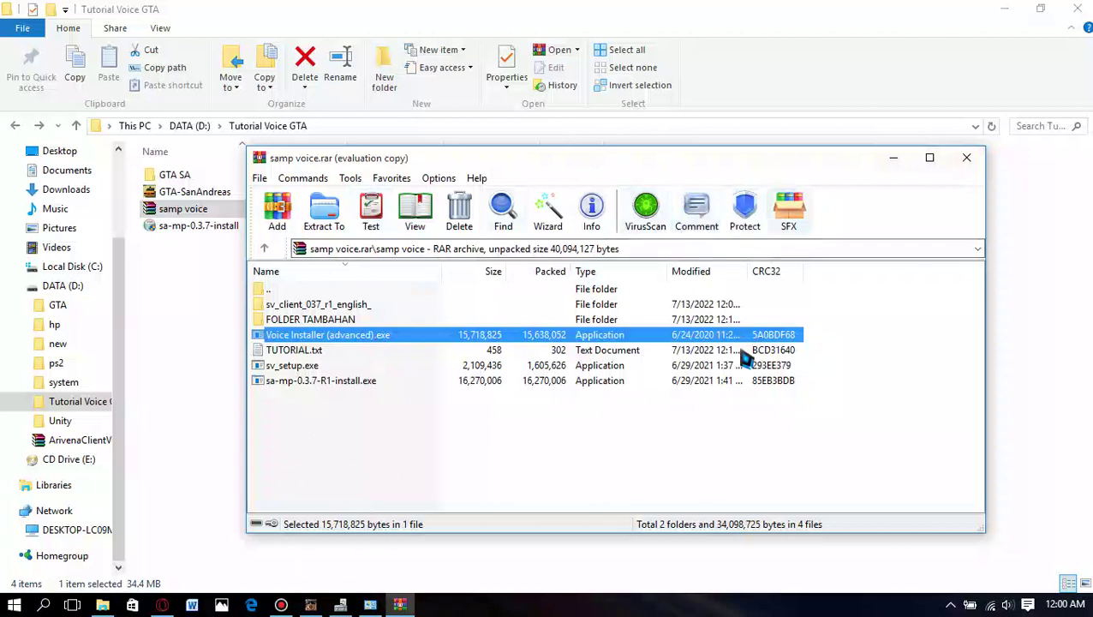
left_click(892, 158)
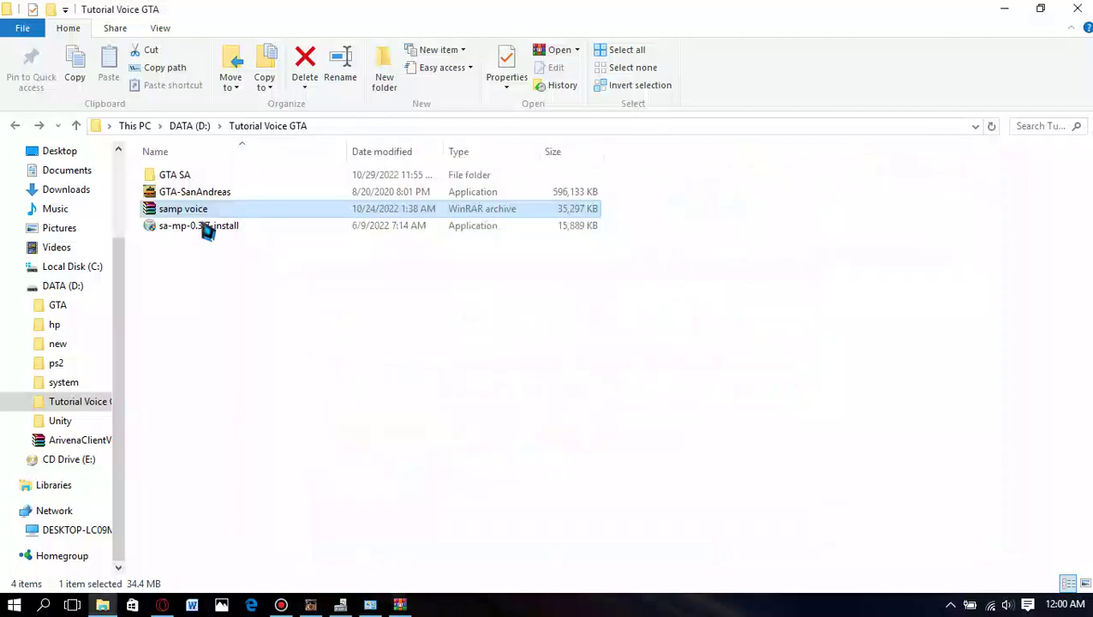
double_click(162, 176)
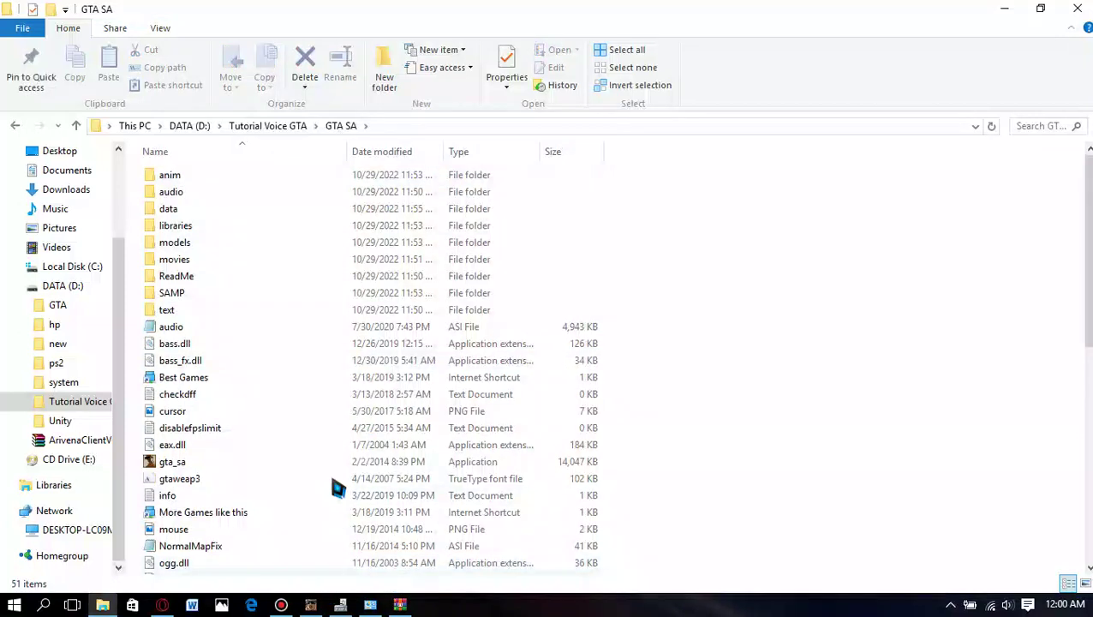
scroll(334, 512, "down", 2)
- Switch to the San Andreas Multiplayer server browser, select Polish Blood Server among the favorites and minimize the window
left_click(310, 605)
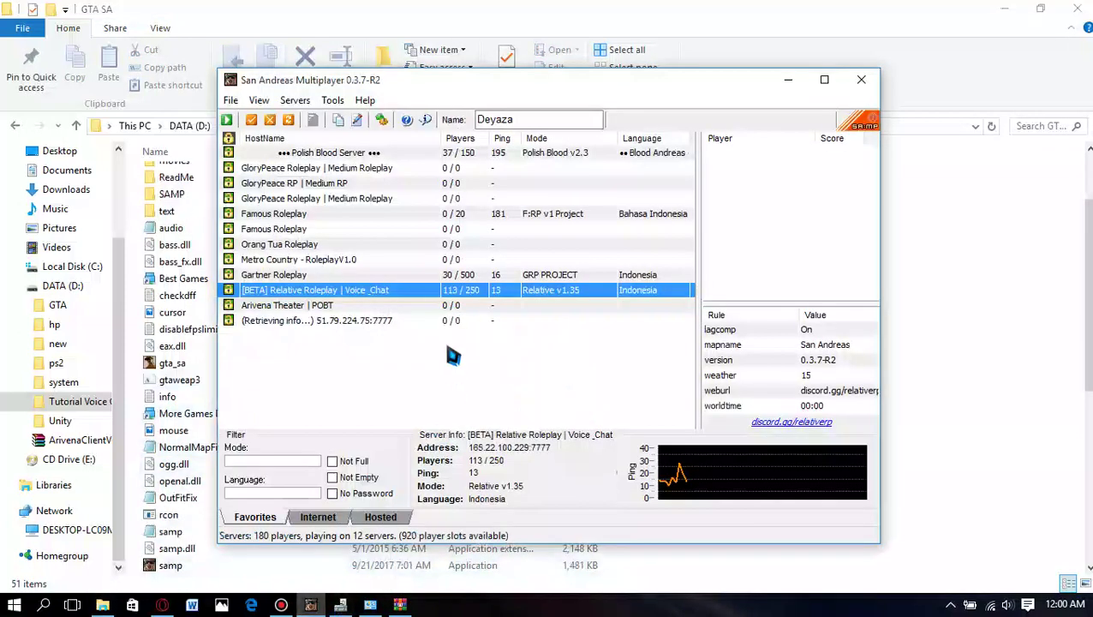
left_click_drag(447, 288, 481, 156)
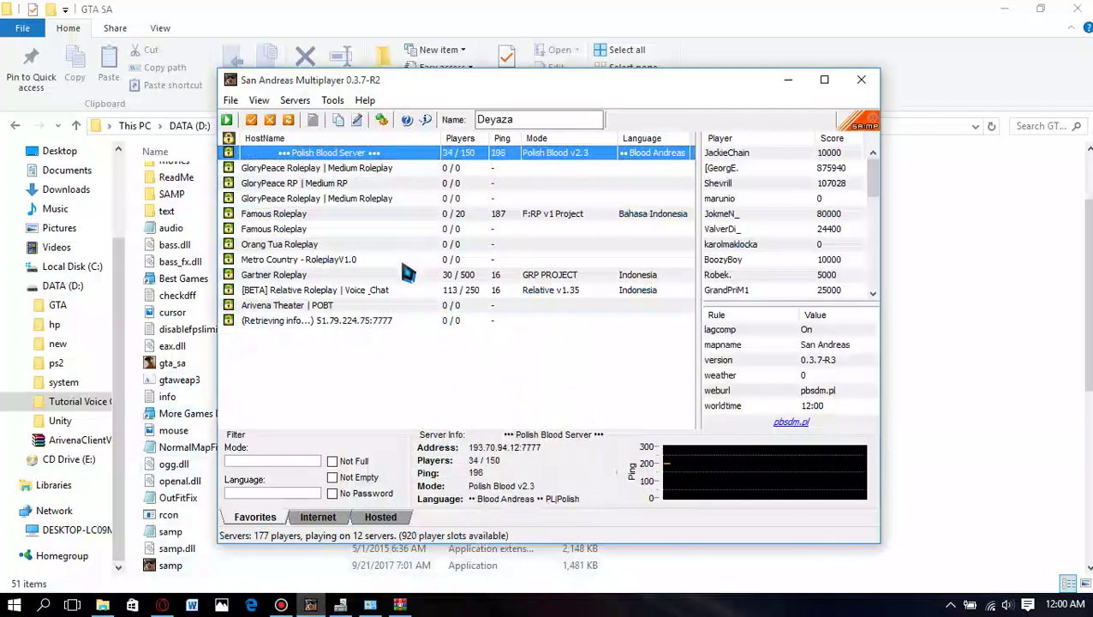
left_click(787, 79)
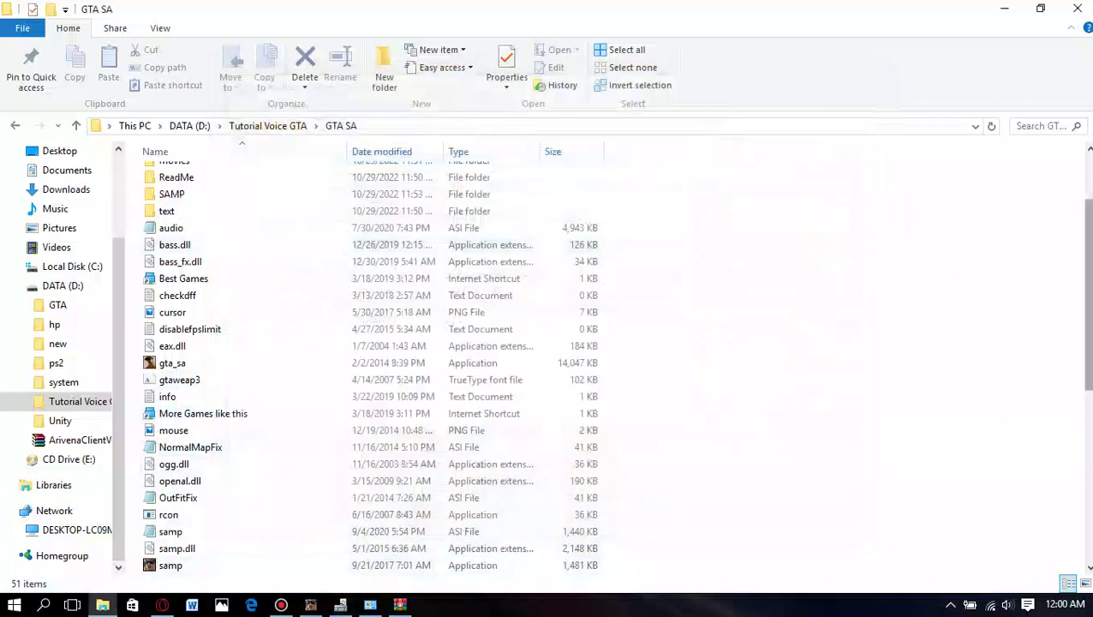
- Return to the Tutorial Voice GTA folder and bring up the Bandicam recorder from the hidden background programs
scroll(323, 303, "up", 2)
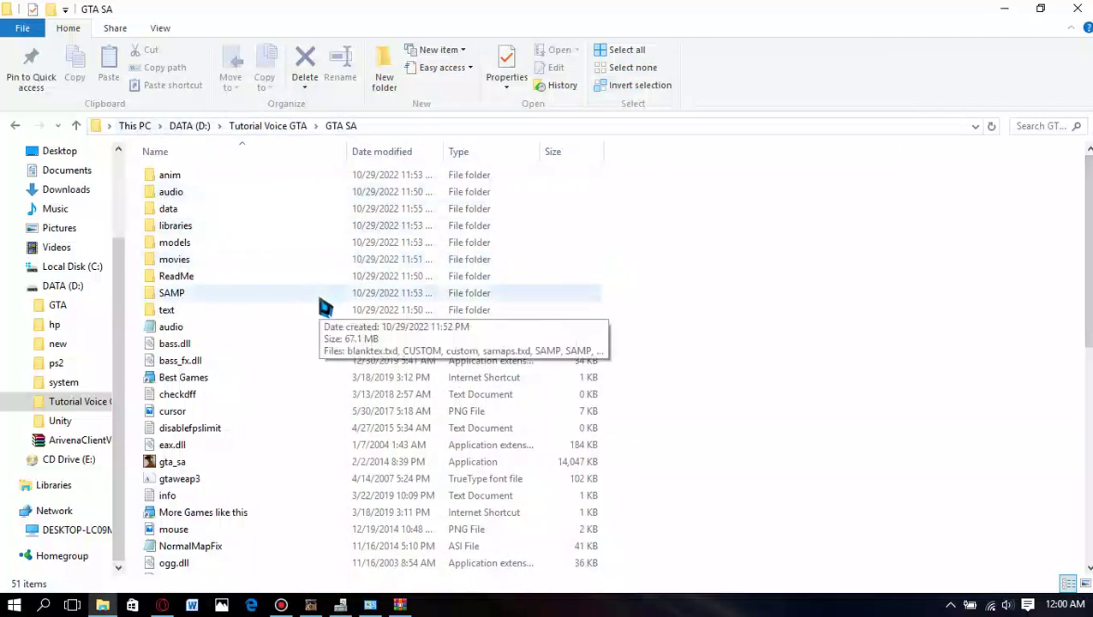
left_click(15, 125)
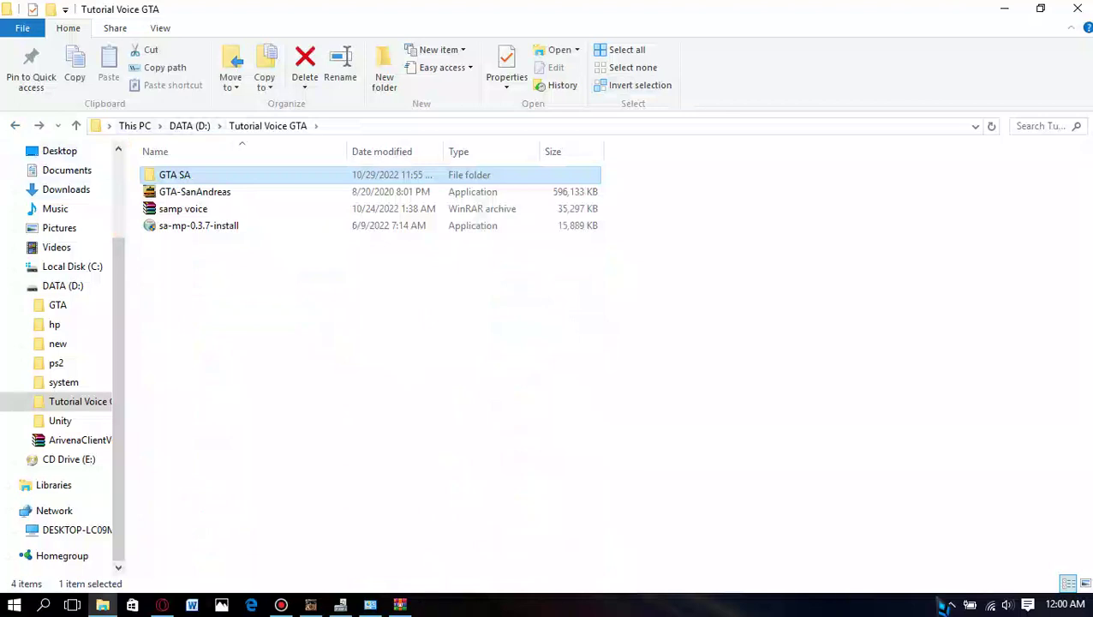
left_click(949, 605)
left_click(982, 545)
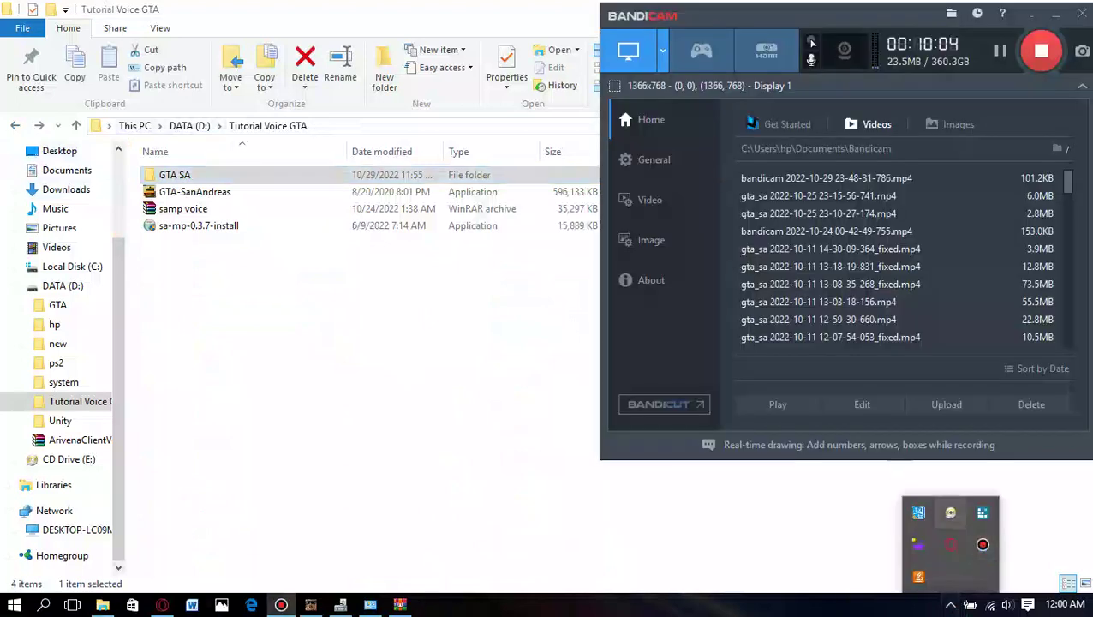